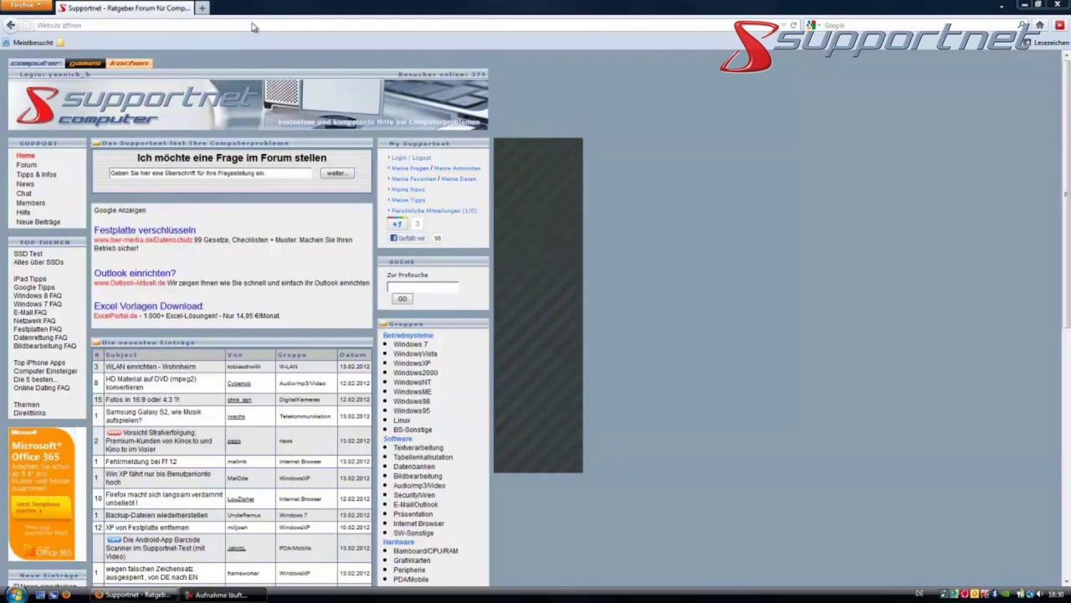
Leave the Supportnet forum page in Firefox and bring TrueCrypt's empty main window forward.
{"action": "left_click", "coordinate": [251, 23]}
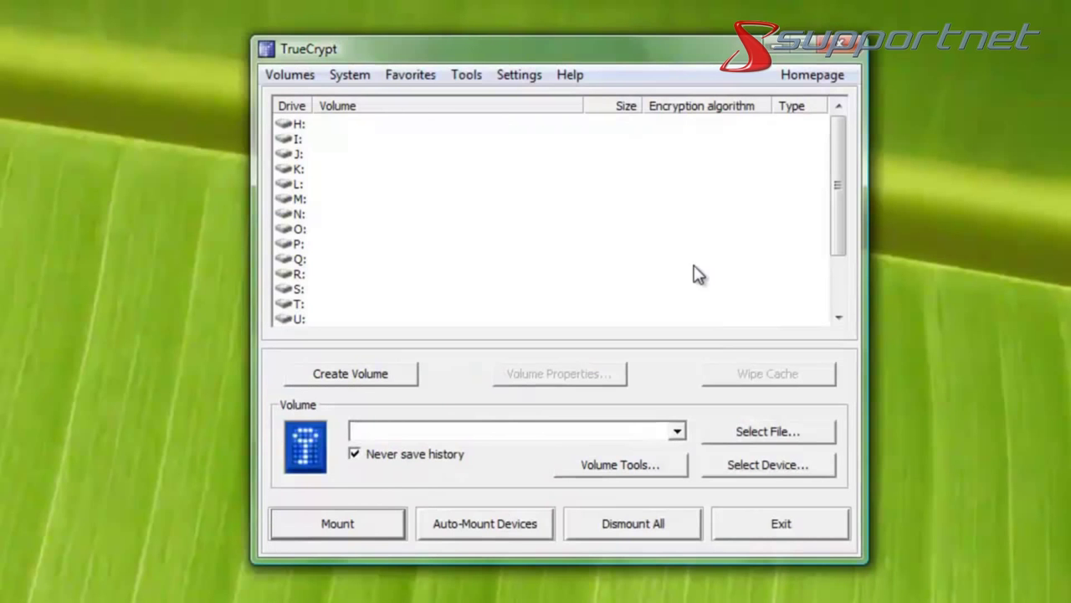
{"action": "left_click_drag", "start_coordinate": [842, 221], "coordinate": [840, 177]}
Place Explorer's Computer view beside TrueCrypt and start the Volume Creation Wizard.
{"action": "left_click", "coordinate": [368, 374]}
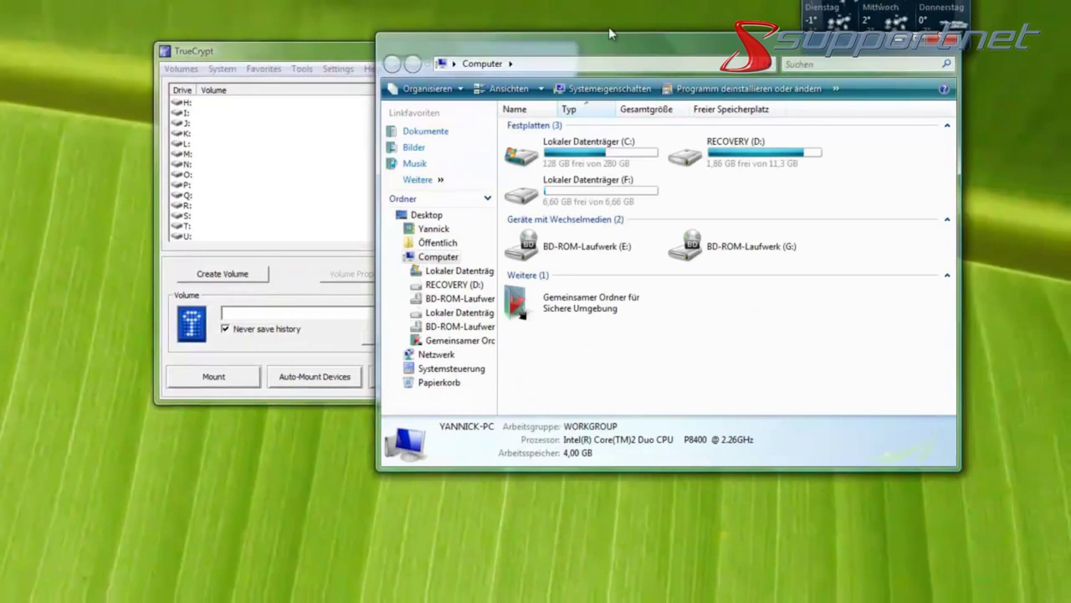
{"action": "left_click_drag", "start_coordinate": [740, 50], "coordinate": [833, 42]}
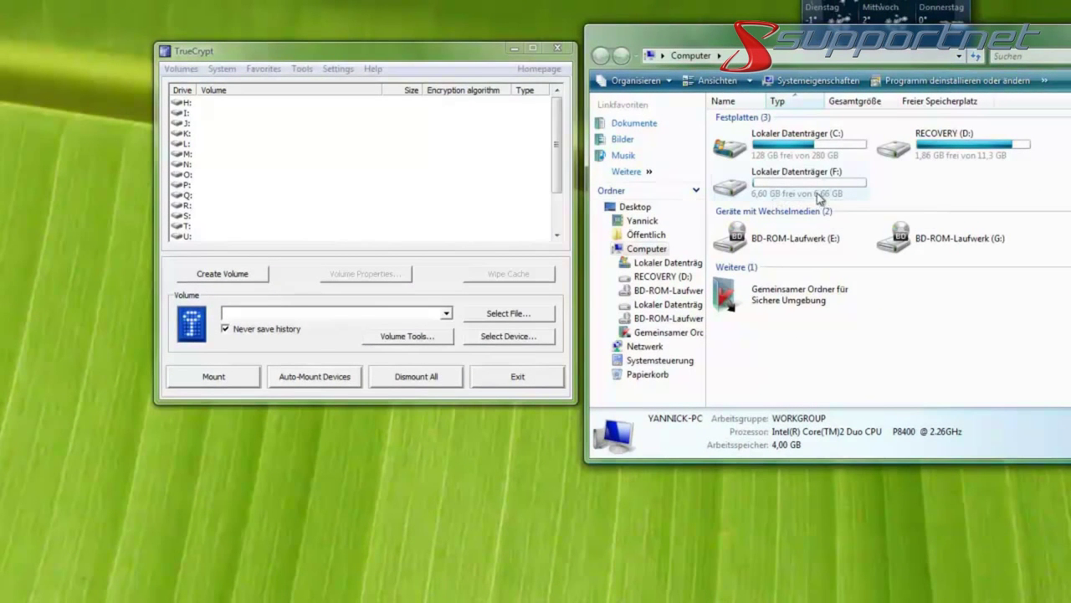
{"action": "left_click", "coordinate": [466, 55]}
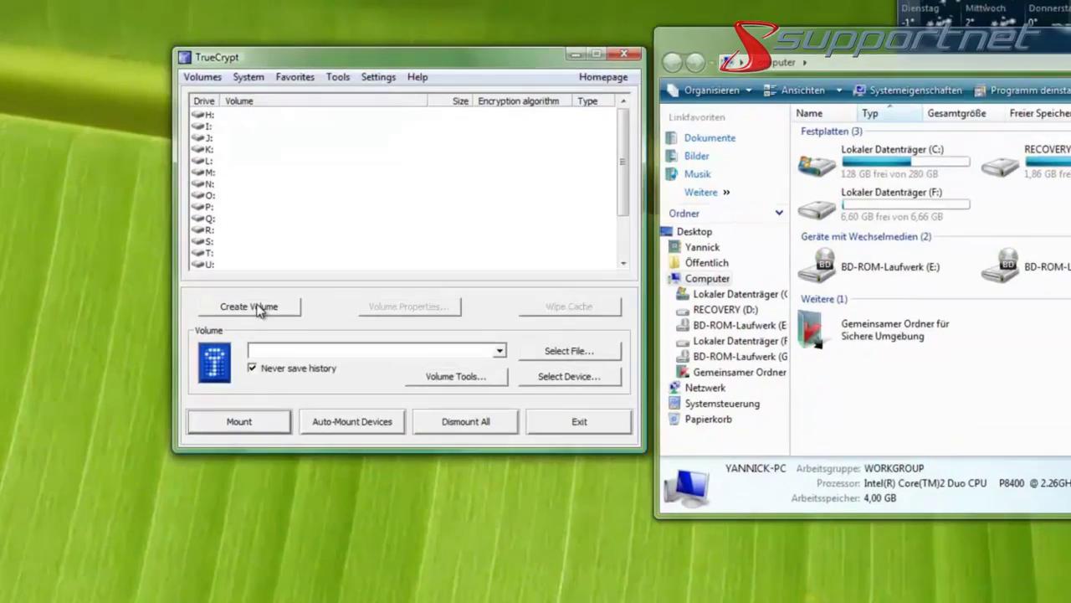
{"action": "left_click", "coordinate": [260, 308]}
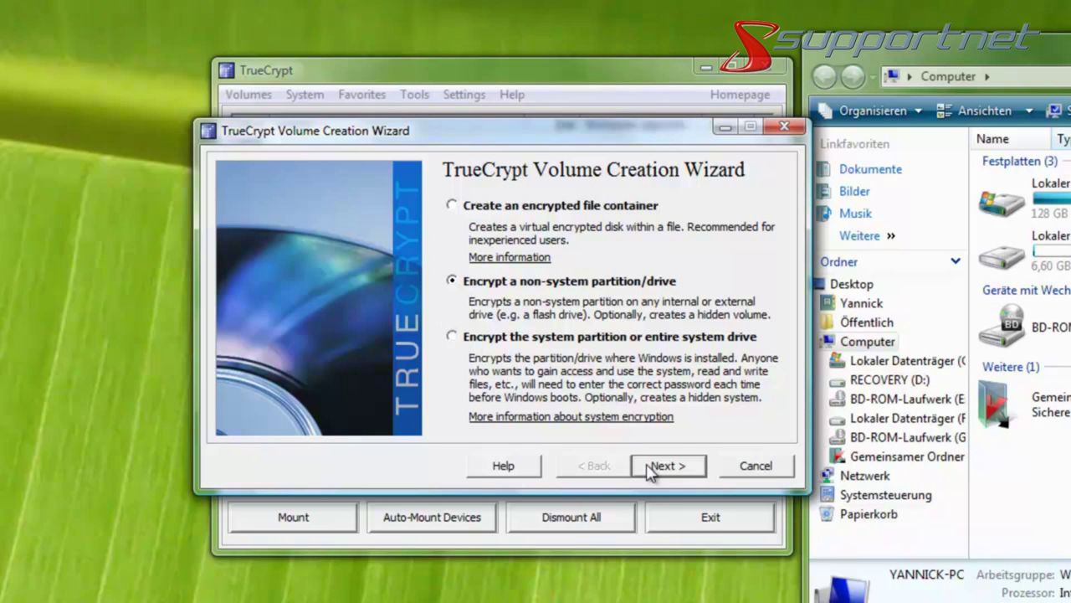
Choose to encrypt a non-system partition as a Standard TrueCrypt volume.
{"action": "left_click", "coordinate": [672, 464]}
{"action": "left_click", "coordinate": [671, 466]}
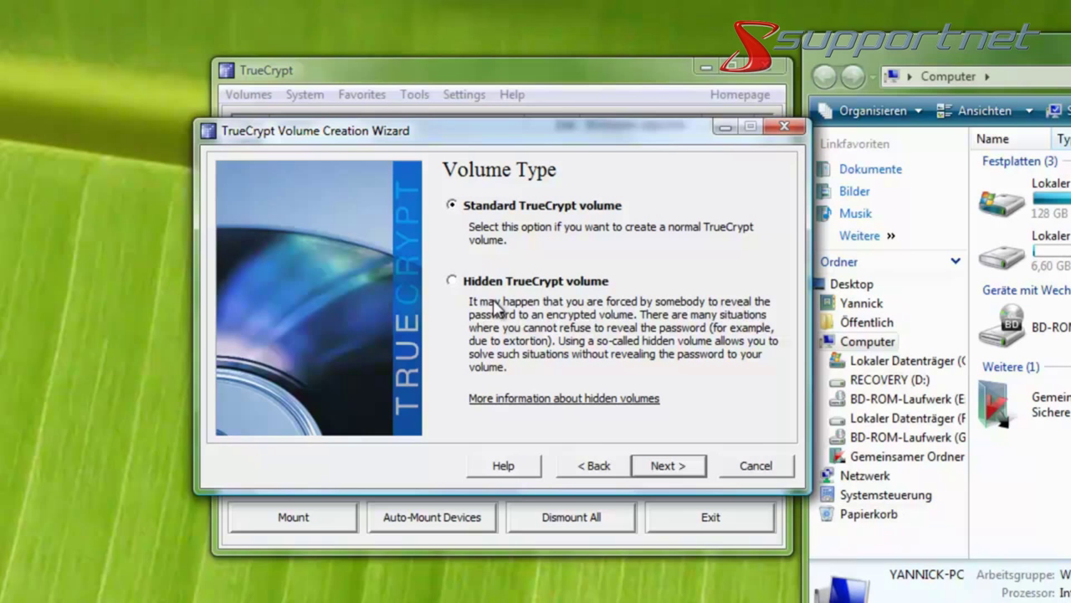
{"action": "left_click", "coordinate": [684, 469]}
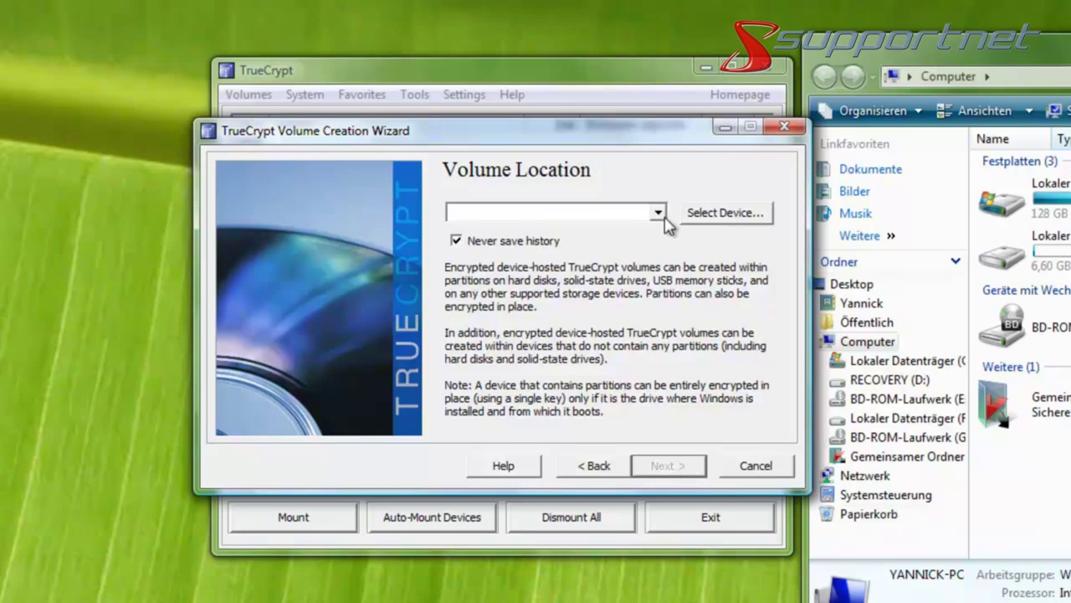
Select \Device\Harddisk0\Partition2, the 6.7 GB F: partition, as the volume location.
{"action": "left_click", "coordinate": [715, 216]}
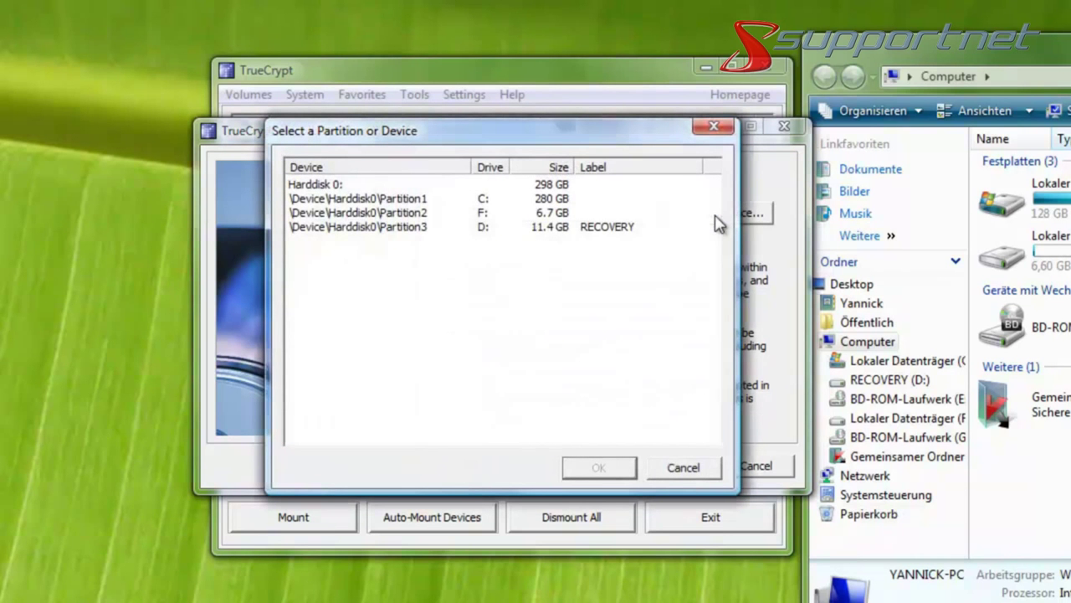
{"action": "left_click", "coordinate": [408, 220]}
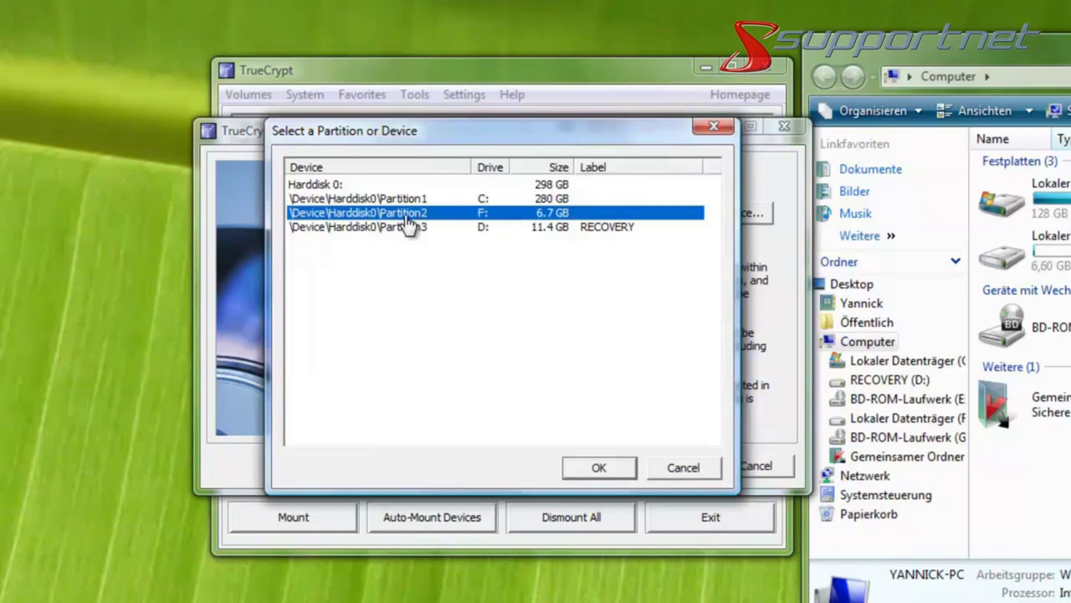
{"action": "left_click", "coordinate": [600, 468]}
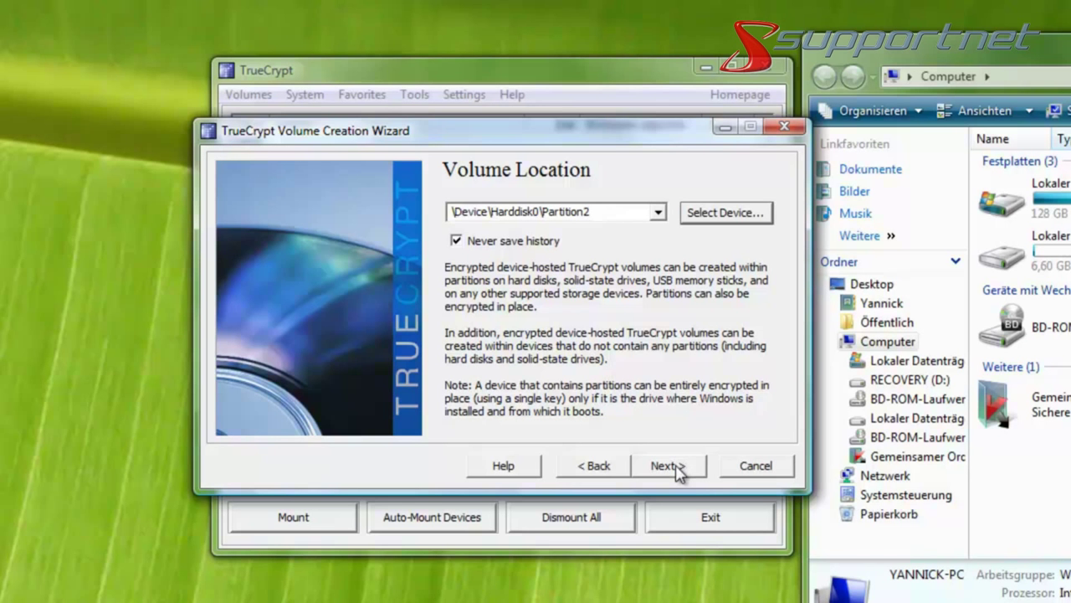
Keep the format-in-place mode, AES with RIPEMD-160, and the full 6.66 GB size.
{"action": "left_click", "coordinate": [676, 466]}
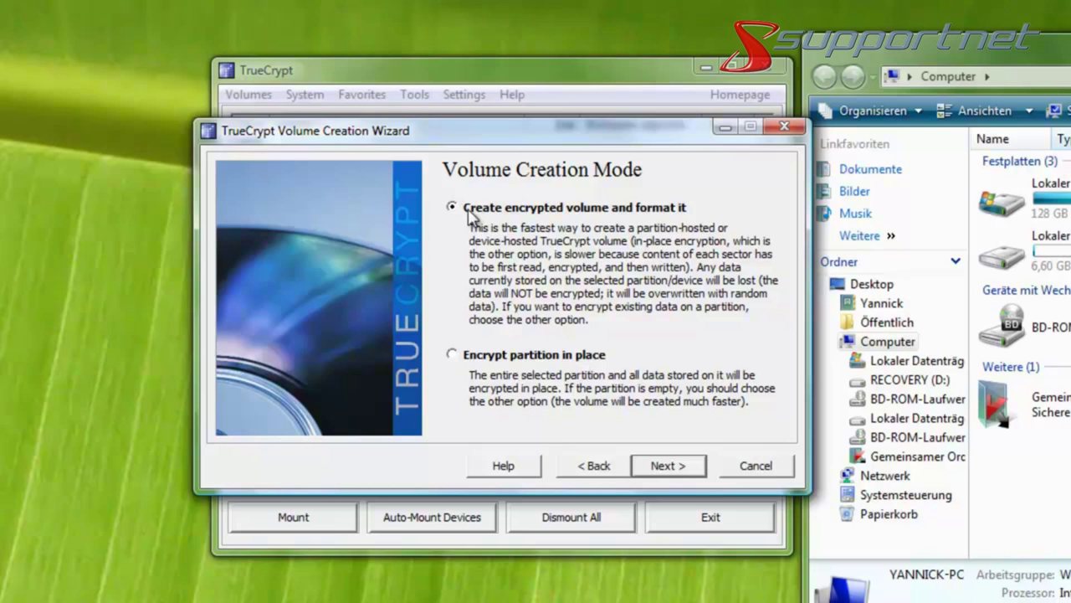
{"action": "left_click", "coordinate": [678, 471]}
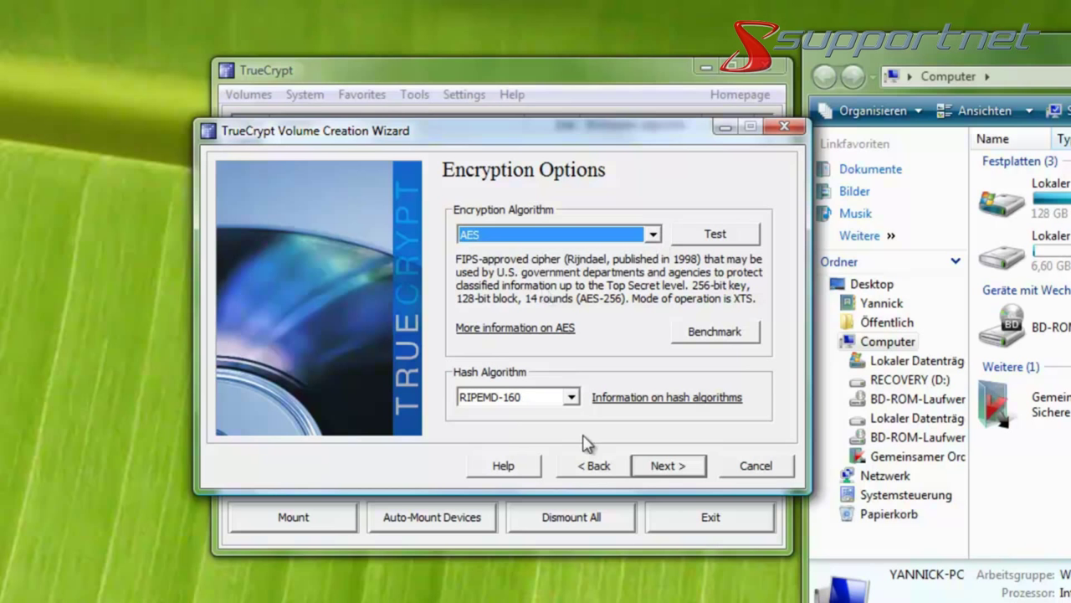
{"action": "left_click", "coordinate": [665, 469]}
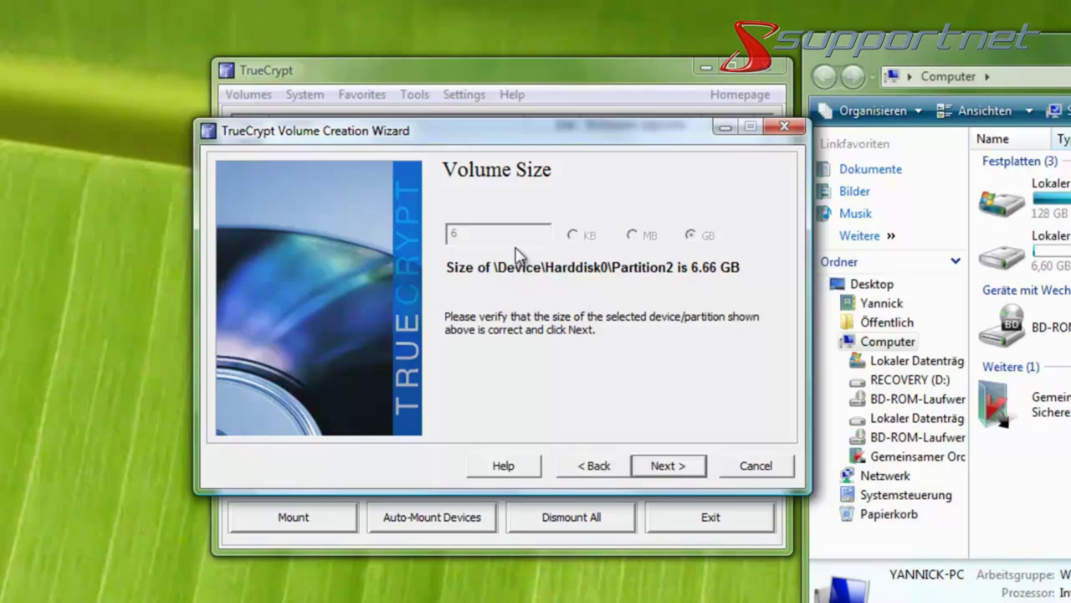
{"action": "left_click", "coordinate": [669, 466]}
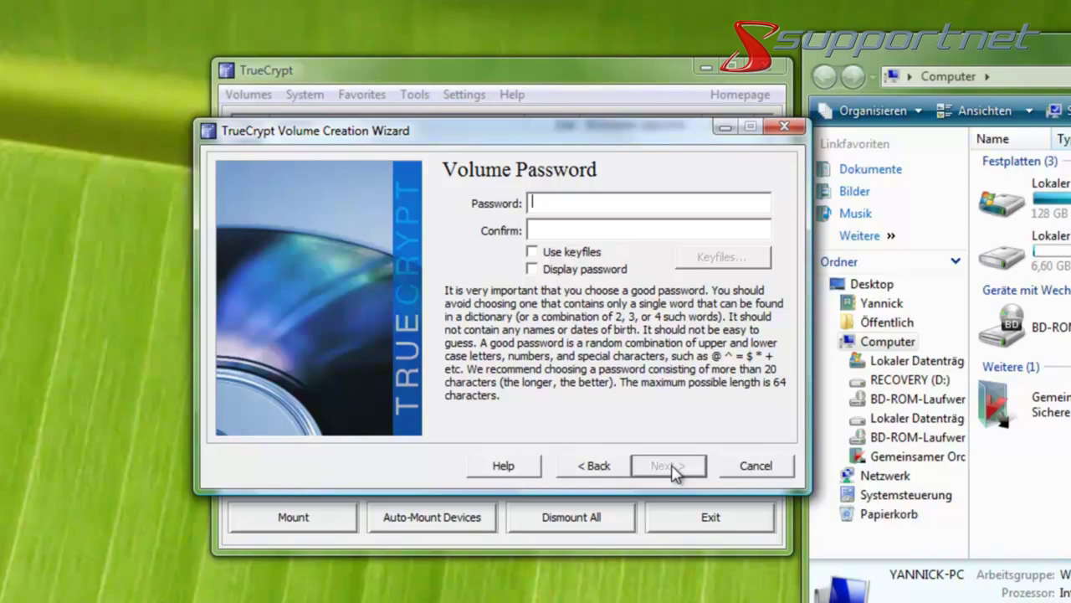
Enter and confirm the volume password, accepting the short-password warning.
{"action": "type", "text": "**********"}
{"action": "key", "text": "Tab"}
{"action": "type", "text": "*****"}
{"action": "key", "text": "BackSpace"}
{"action": "key", "text": "BackSpace"}
{"action": "key", "text": "BackSpace"}
{"action": "key", "text": "BackSpace"}
{"action": "key", "text": "BackSpace"}
{"action": "type", "text": "**********"}
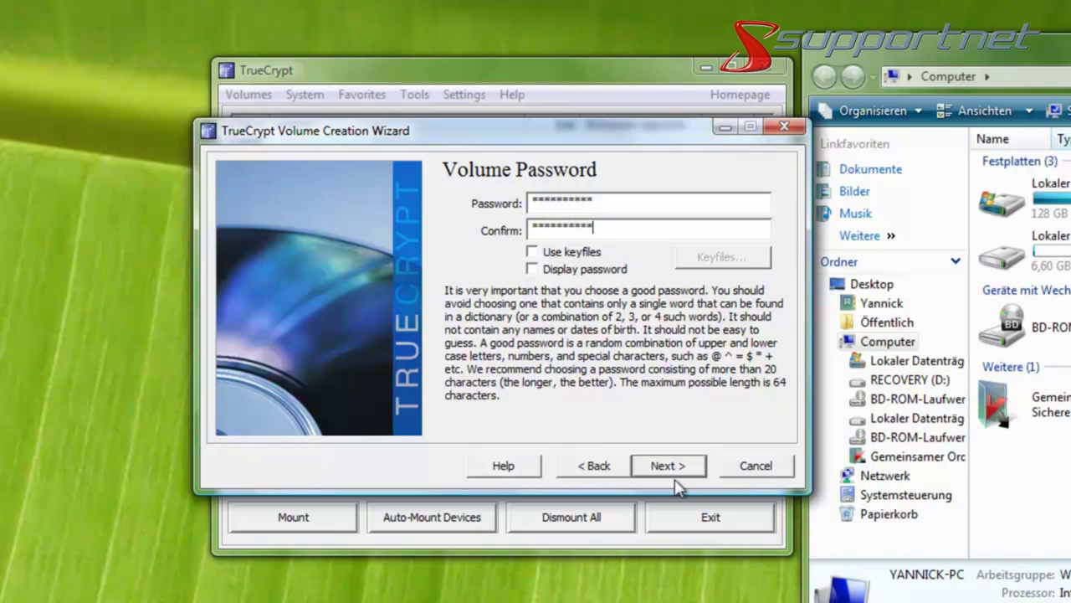
{"action": "left_click", "coordinate": [667, 466]}
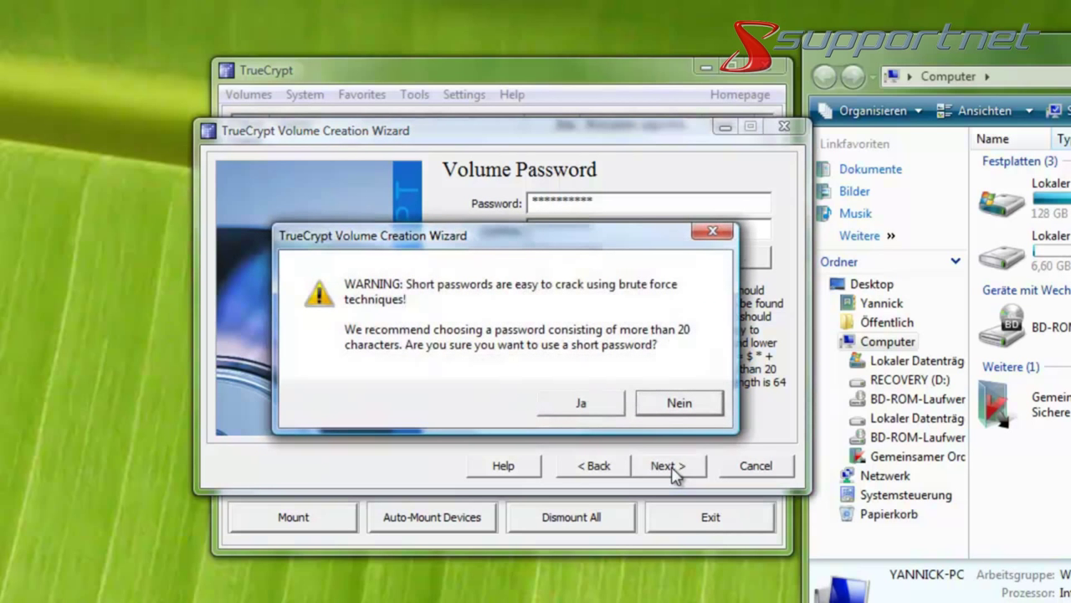
{"action": "left_click", "coordinate": [591, 408]}
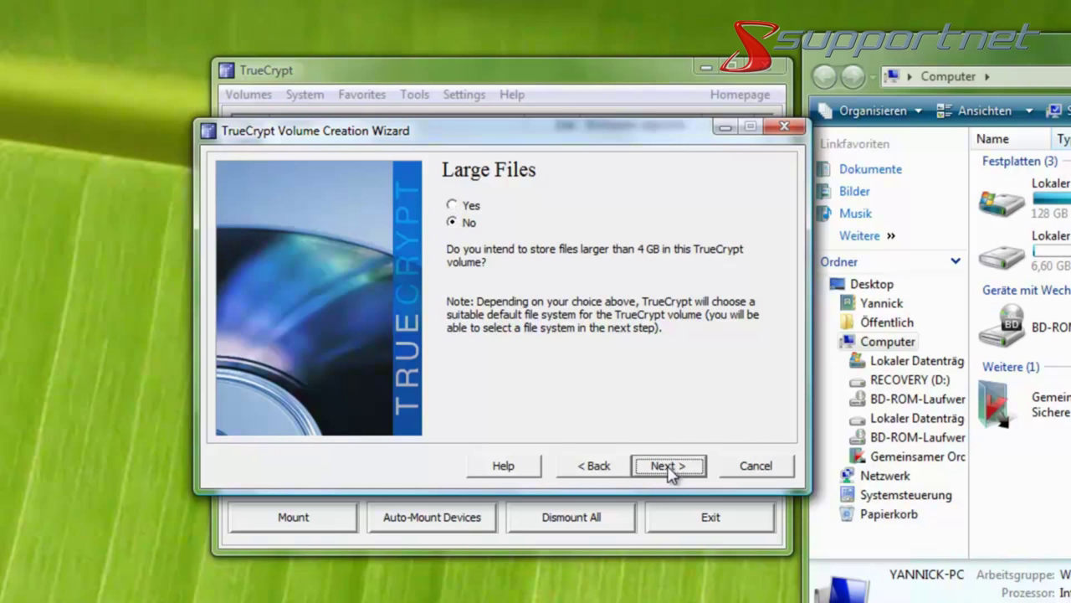
Keep No large files and the FAT file system, then format partition F:, confirming erasure.
{"action": "left_click", "coordinate": [667, 465]}
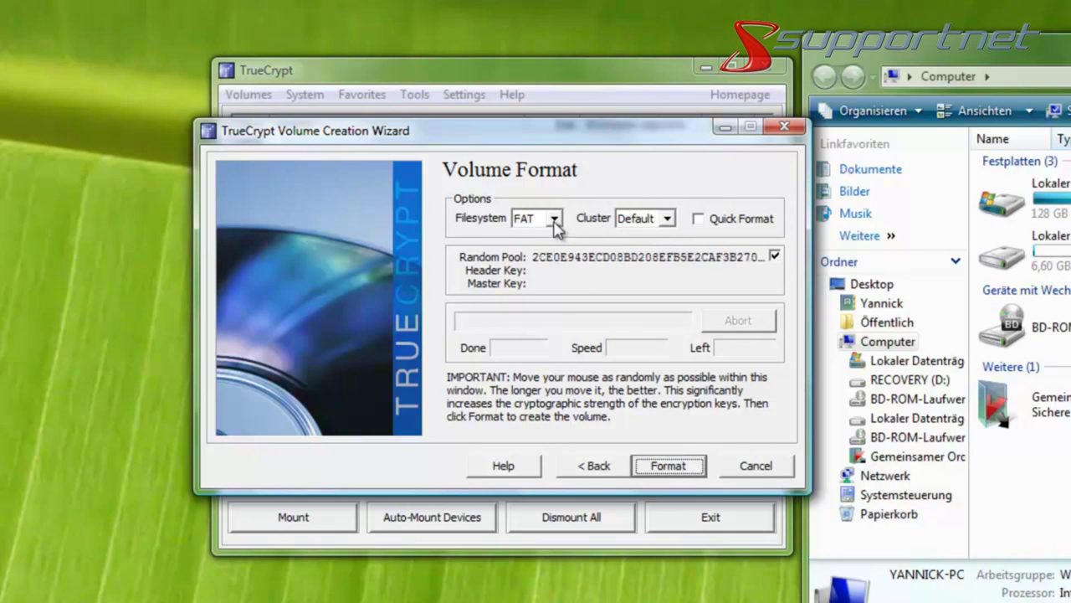
{"action": "left_click", "coordinate": [554, 221]}
{"action": "left_click", "coordinate": [555, 219]}
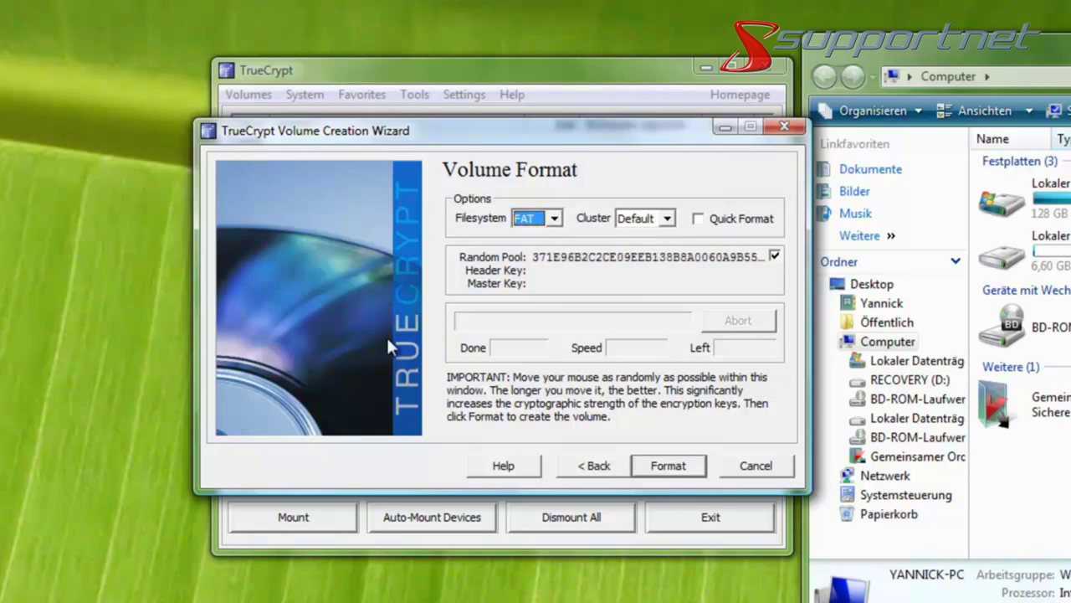
{"action": "left_click", "coordinate": [678, 476]}
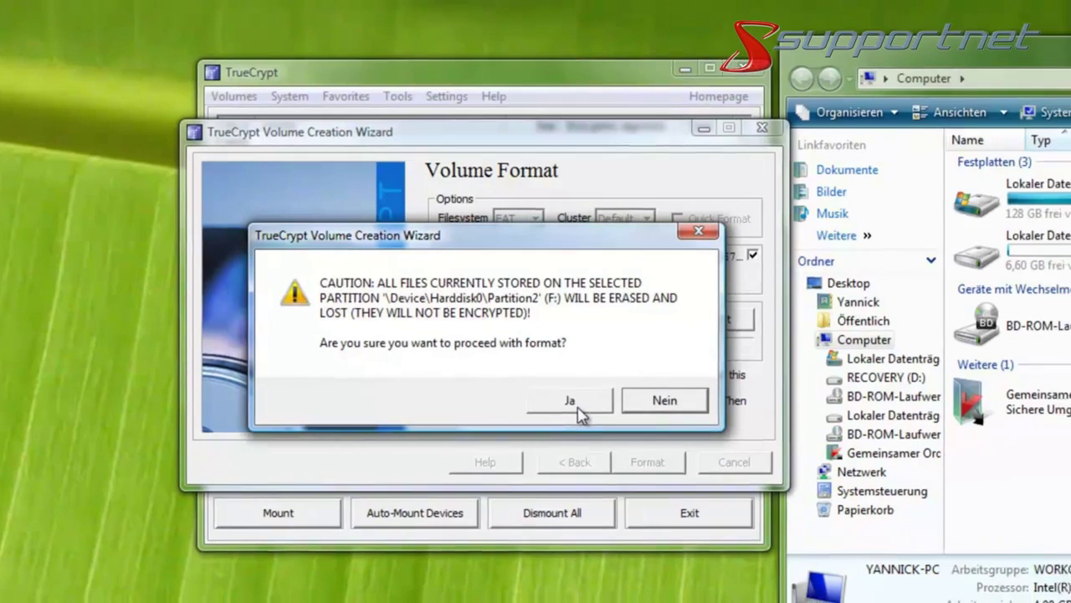
{"action": "left_click", "coordinate": [596, 405]}
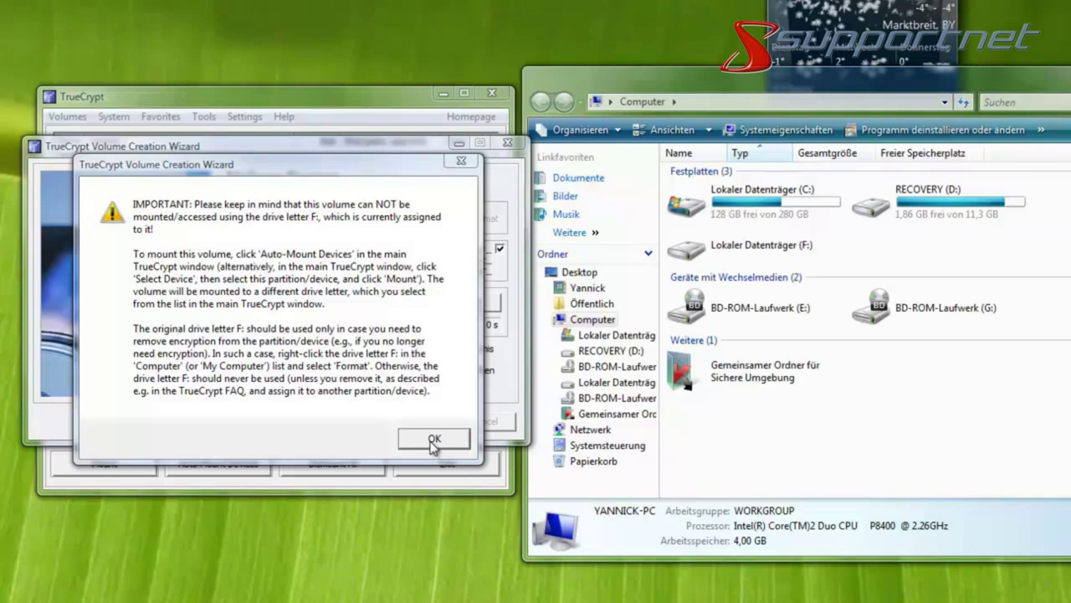
Dismiss the drive-letter notice and success message, and exit the volume creation wizard.
{"action": "left_click", "coordinate": [434, 441]}
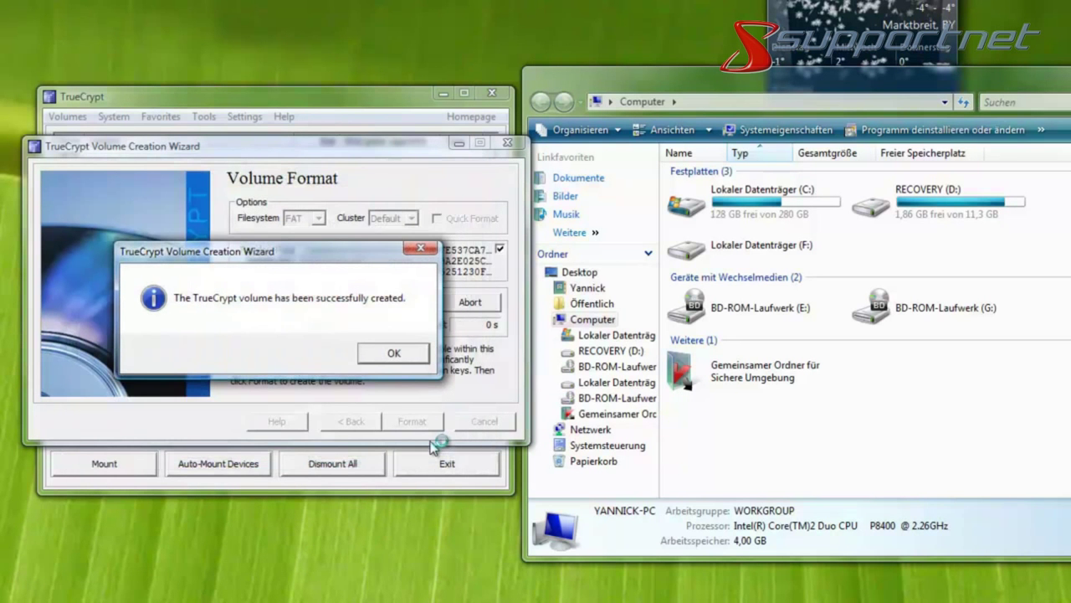
{"action": "left_click", "coordinate": [393, 359]}
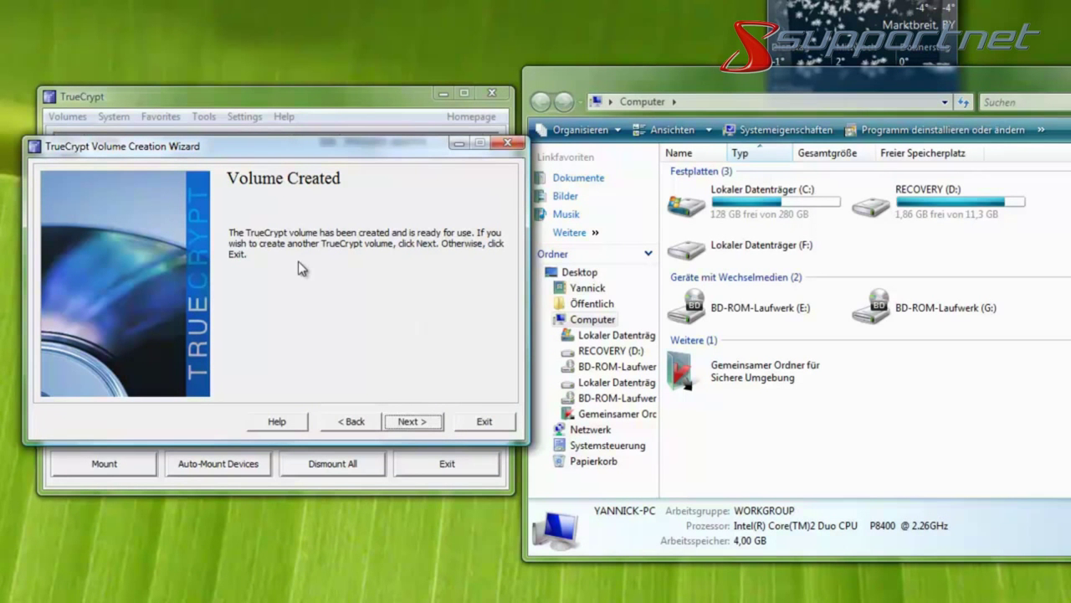
{"action": "left_click", "coordinate": [485, 423]}
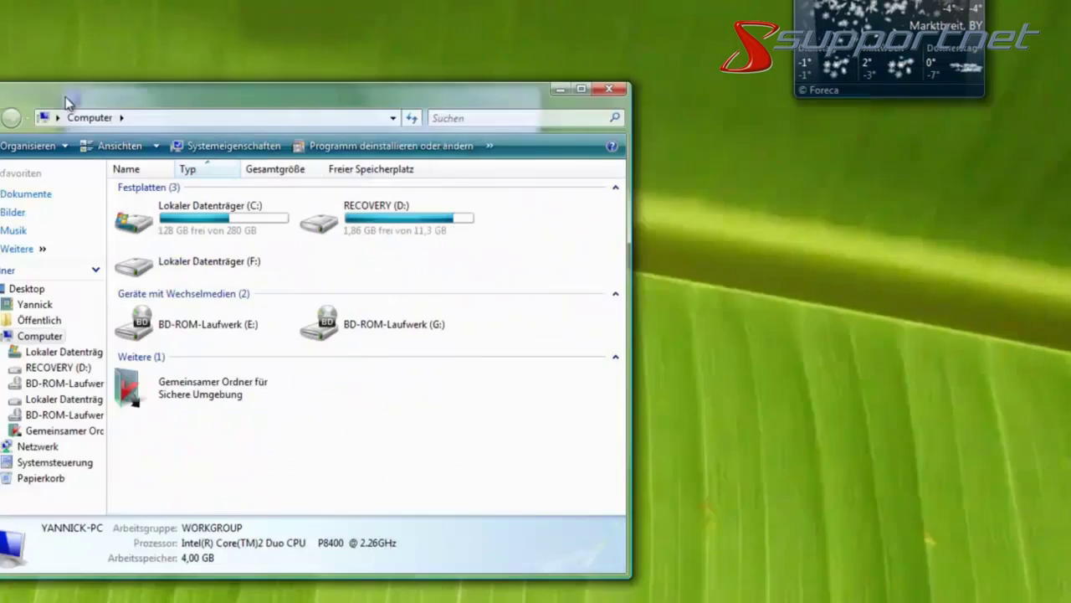
Try opening drive F: in Explorer and decline Windows' offer to format it.
{"action": "left_click_drag", "start_coordinate": [72, 100], "coordinate": [293, 90]}
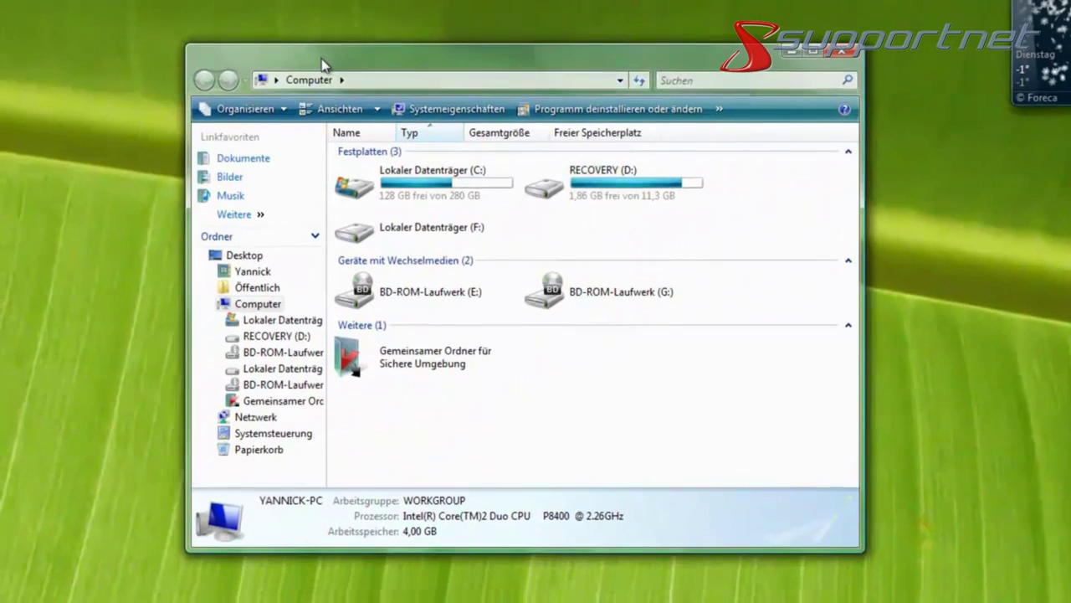
{"action": "mouse_move", "coordinate": [397, 261]}
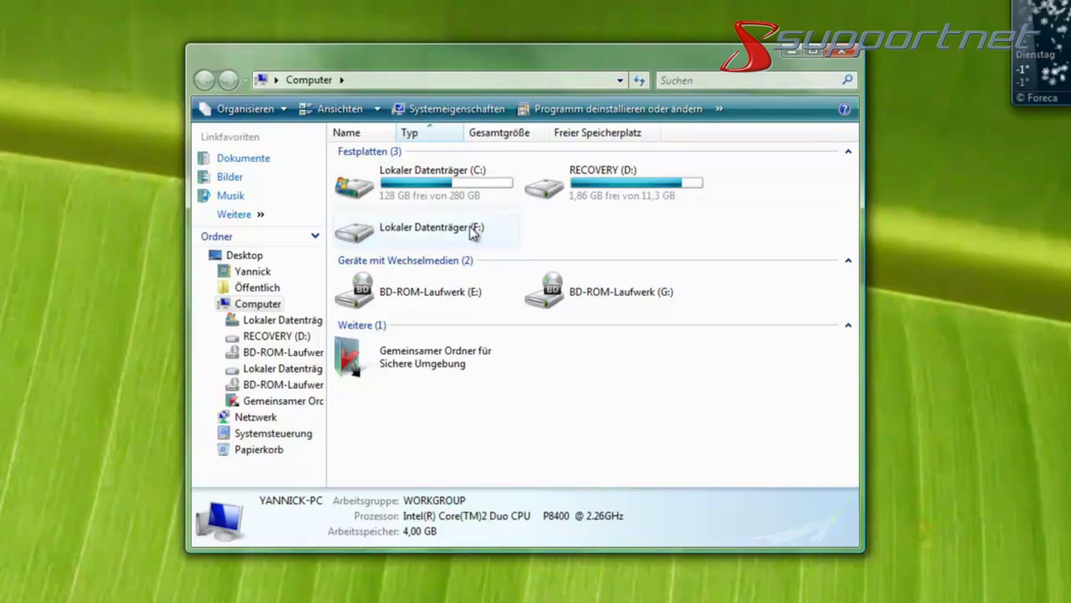
{"action": "double_click", "coordinate": [473, 231]}
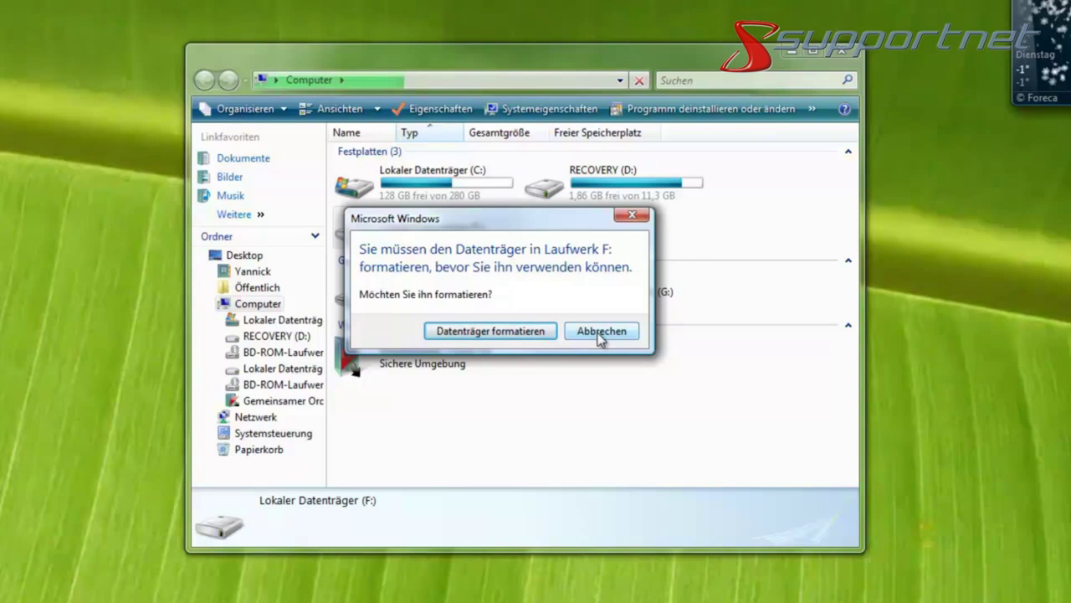
{"action": "left_click", "coordinate": [600, 332]}
Move Explorer aside, bring TrueCrypt forward, and choose H: as the mount drive letter.
{"action": "left_click_drag", "start_coordinate": [431, 55], "coordinate": [847, 77]}
{"action": "left_click_drag", "start_coordinate": [392, 111], "coordinate": [532, 125]}
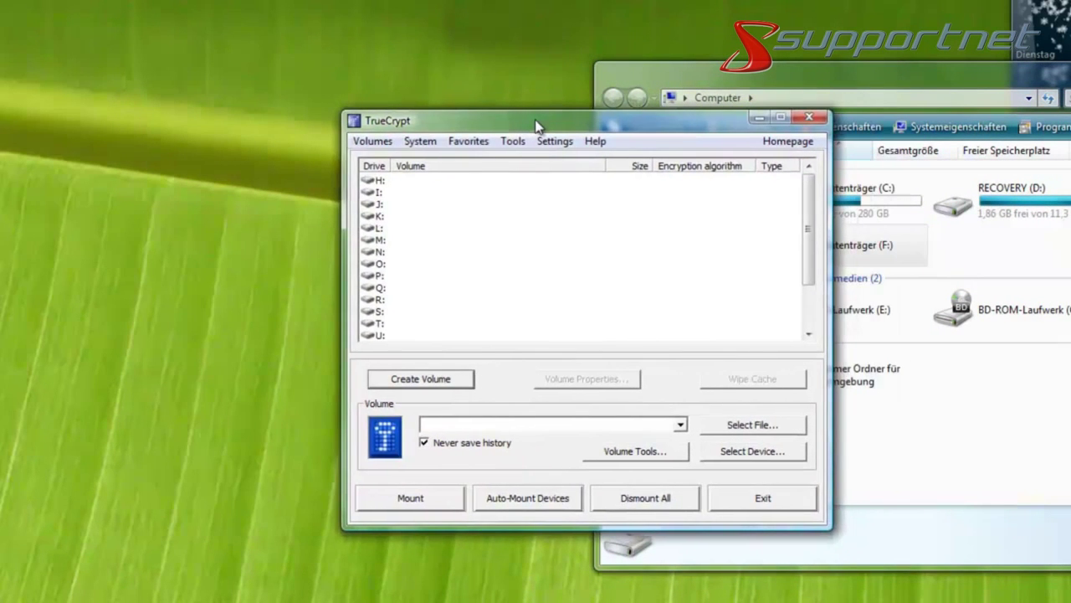
{"action": "left_click", "coordinate": [680, 429]}
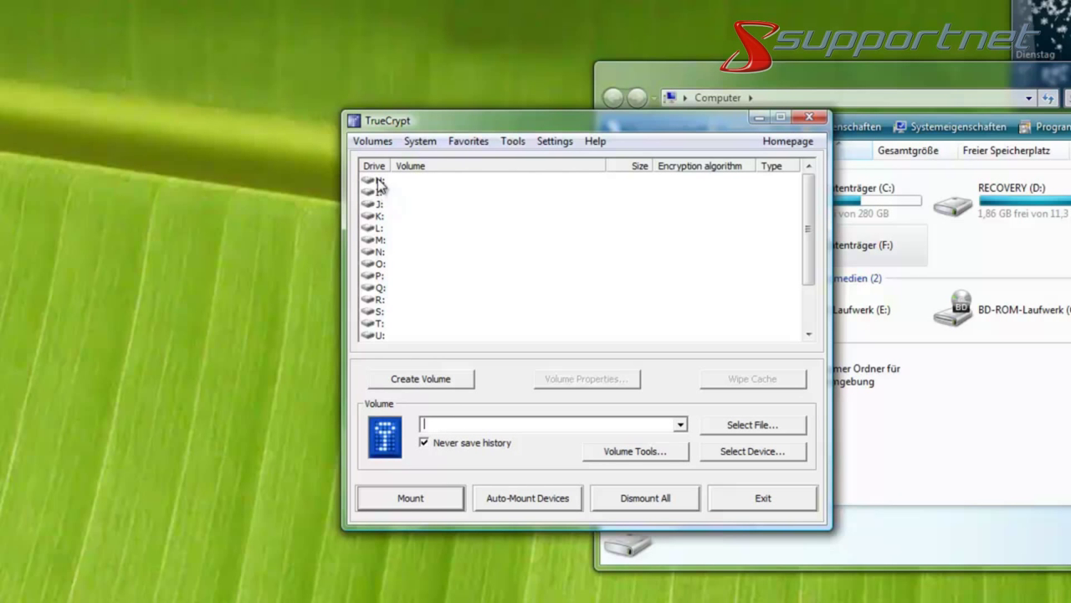
{"action": "left_click", "coordinate": [378, 183]}
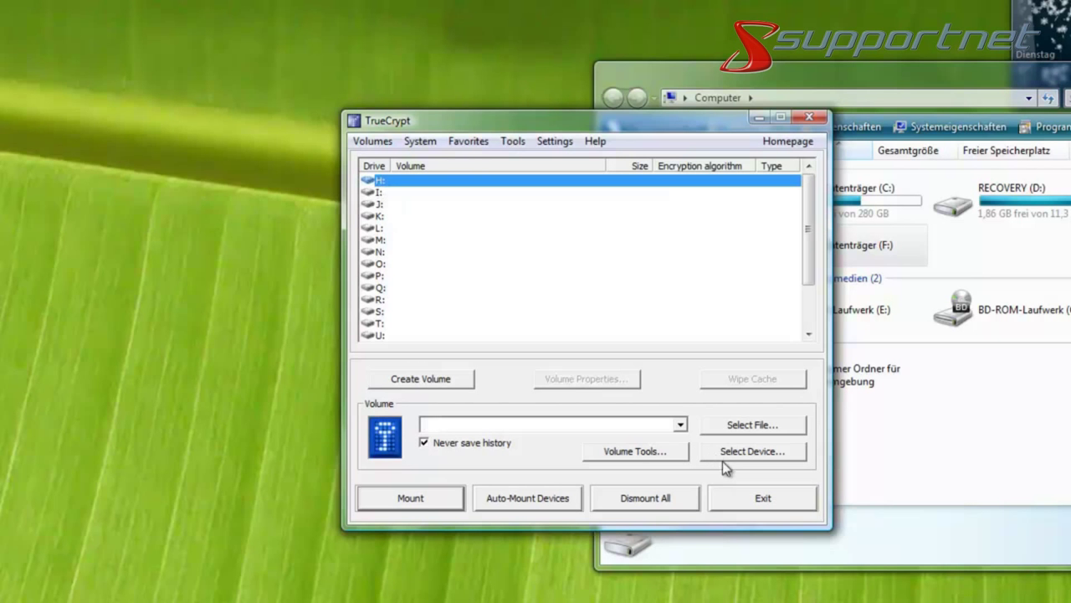
Select \Device\Harddisk0\Partition2 (F:) as the volume to mount.
{"action": "left_click", "coordinate": [751, 452]}
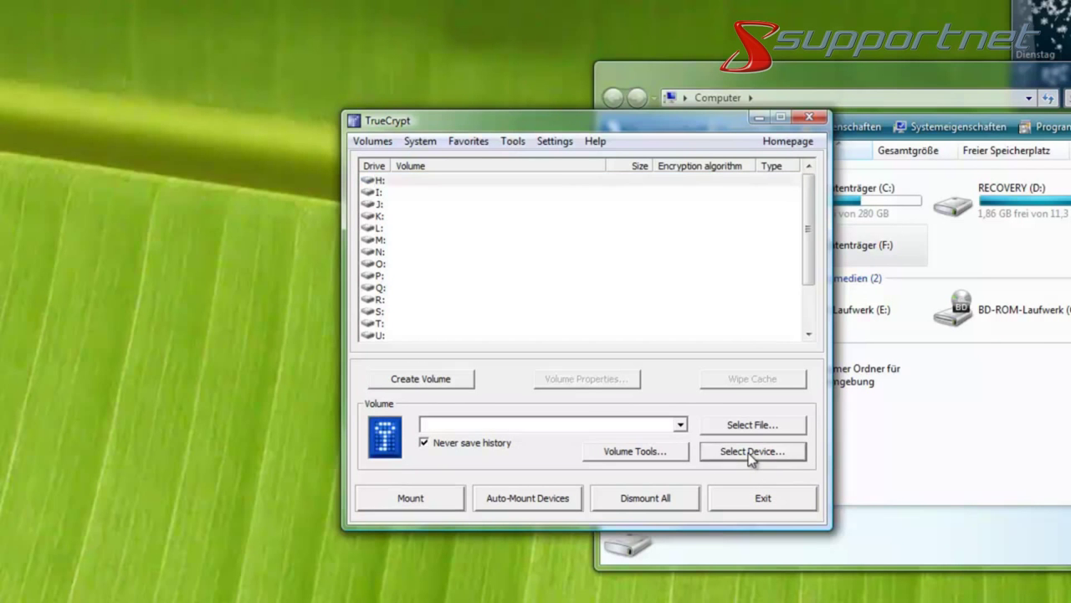
{"action": "left_click", "coordinate": [437, 226]}
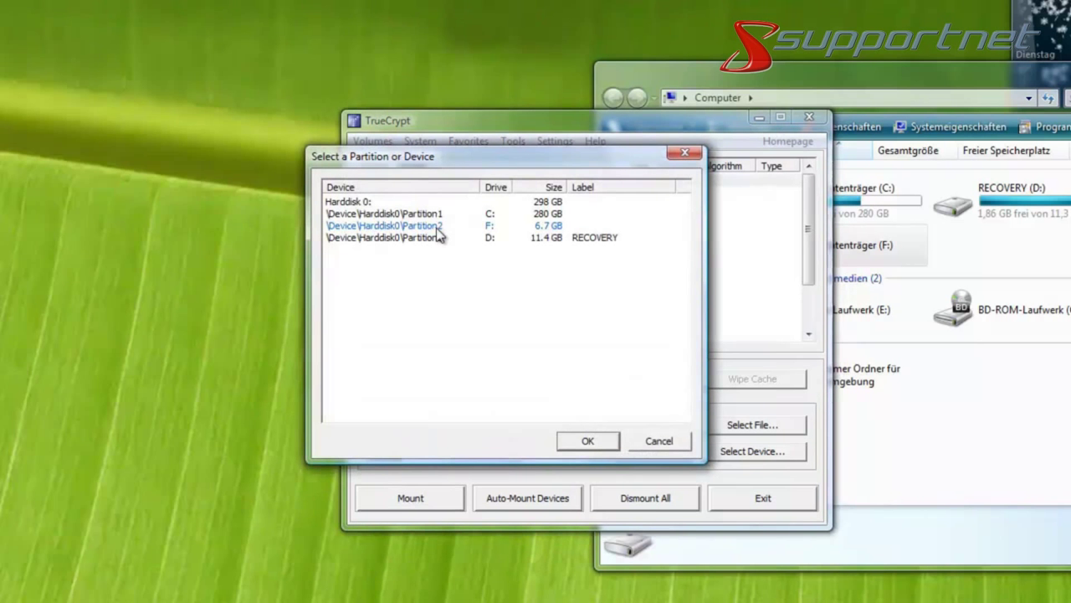
{"action": "left_click", "coordinate": [434, 230]}
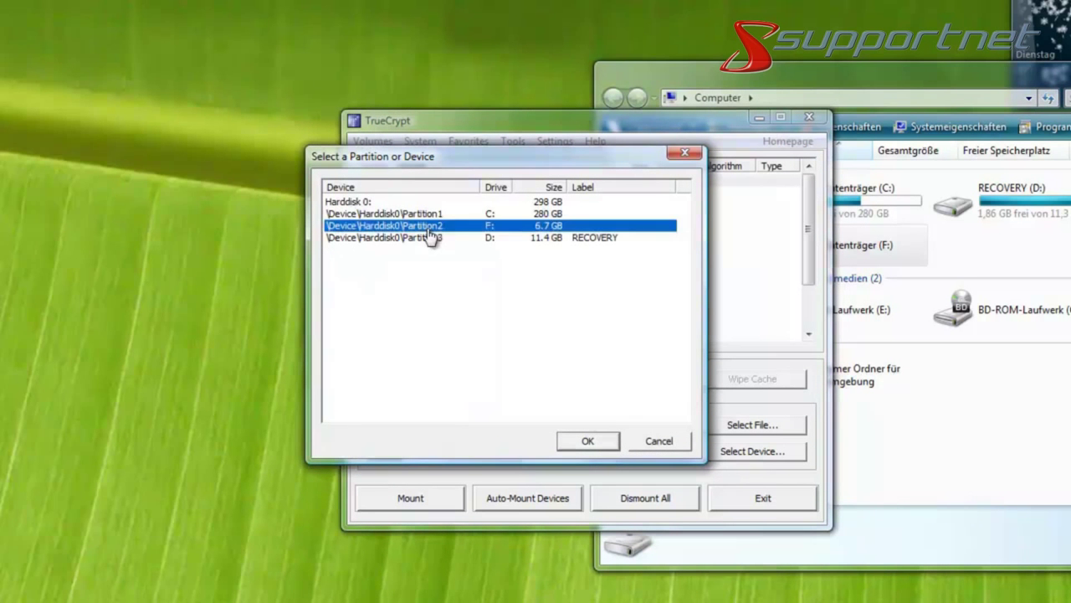
{"action": "left_click", "coordinate": [586, 442]}
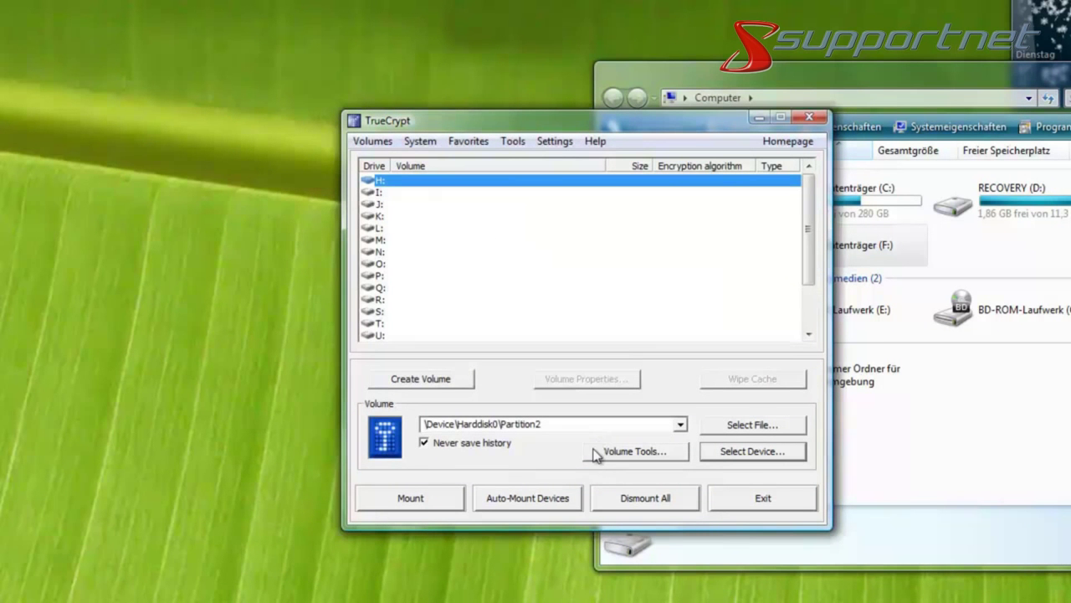
Mount the partition as H: by entering its password.
{"action": "left_click", "coordinate": [407, 499]}
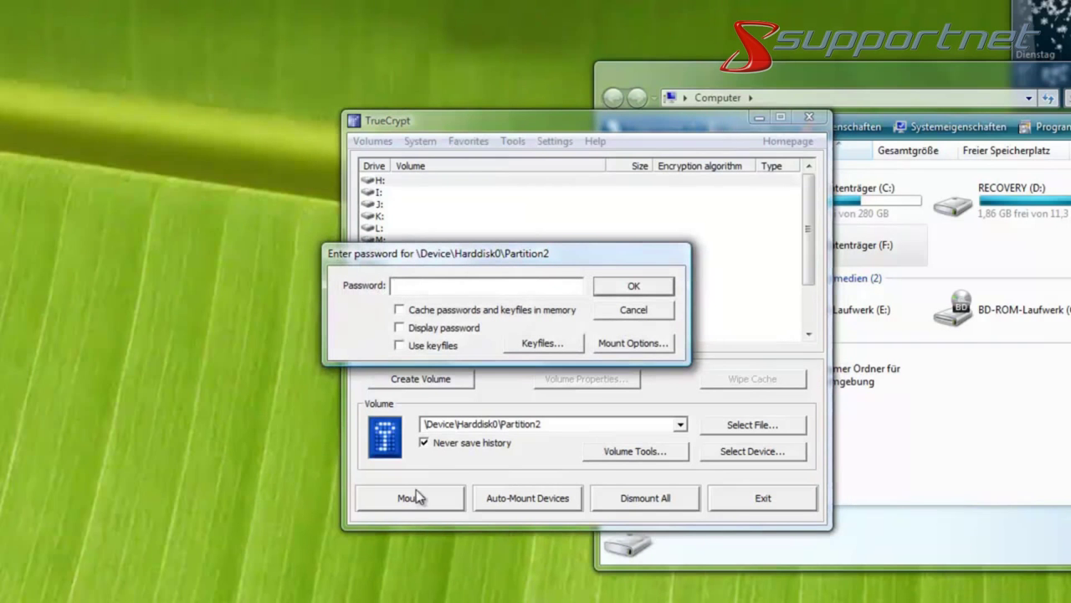
{"action": "type", "text": "**********"}
{"action": "left_click", "coordinate": [634, 287]}
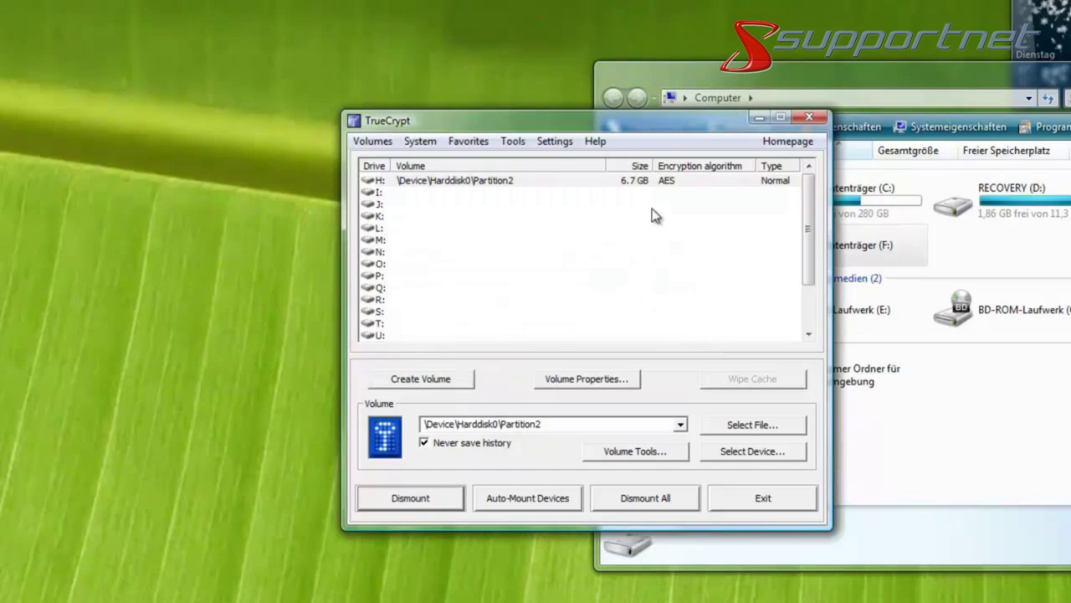
Open the newly mounted drive H: in Windows Explorer, finding it empty.
{"action": "left_click_drag", "start_coordinate": [866, 83], "coordinate": [596, 83]}
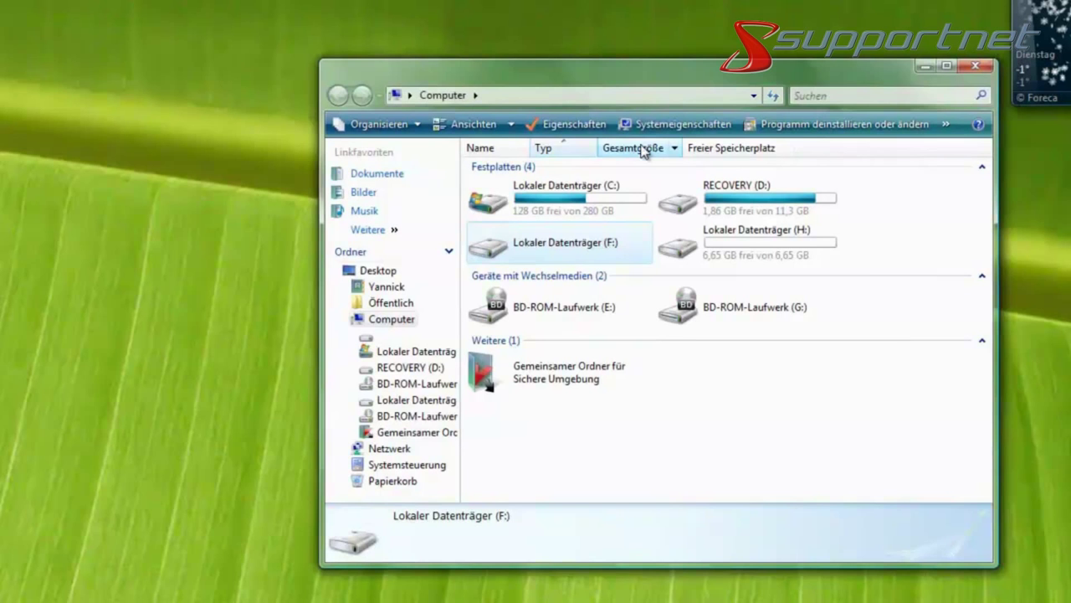
{"action": "mouse_move", "coordinate": [681, 259]}
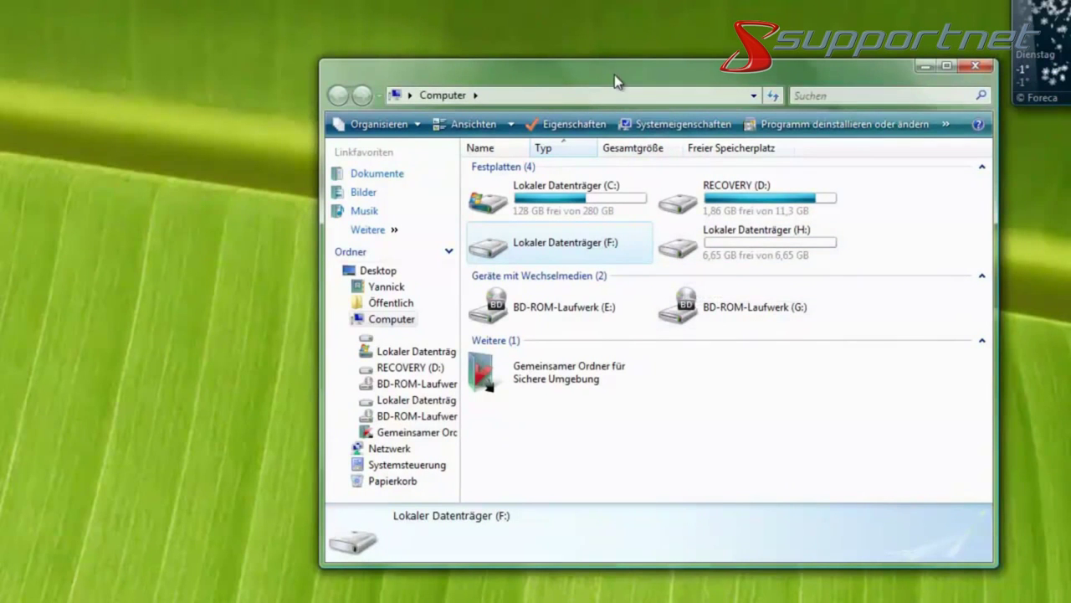
{"action": "left_click_drag", "start_coordinate": [614, 81], "coordinate": [879, 94]}
{"action": "left_click_drag", "start_coordinate": [410, 117], "coordinate": [143, 140]}
{"action": "left_click_drag", "start_coordinate": [759, 95], "coordinate": [496, 107]}
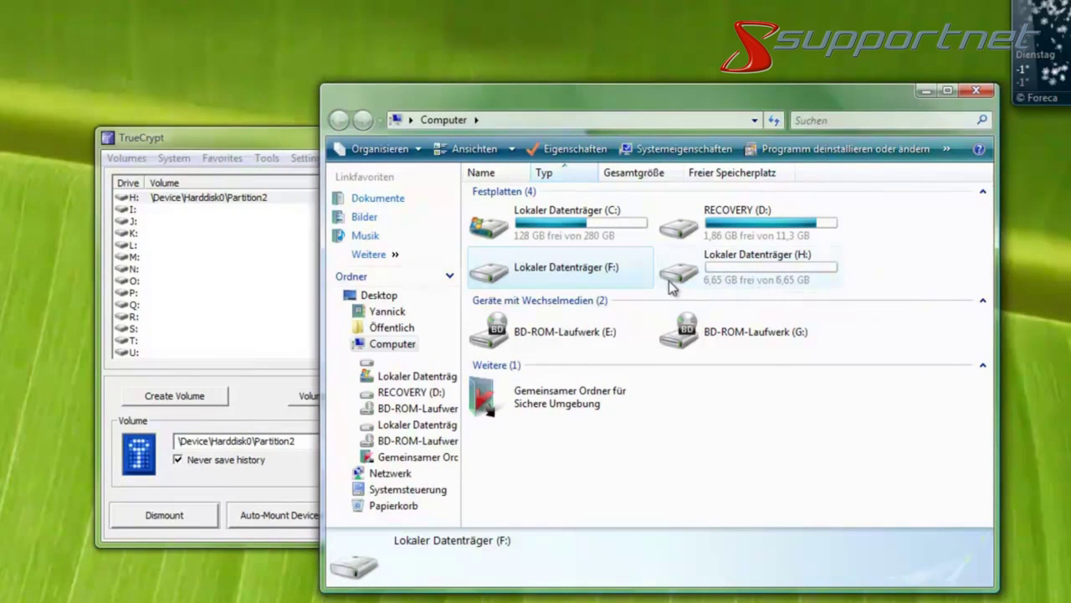
{"action": "mouse_move", "coordinate": [684, 279]}
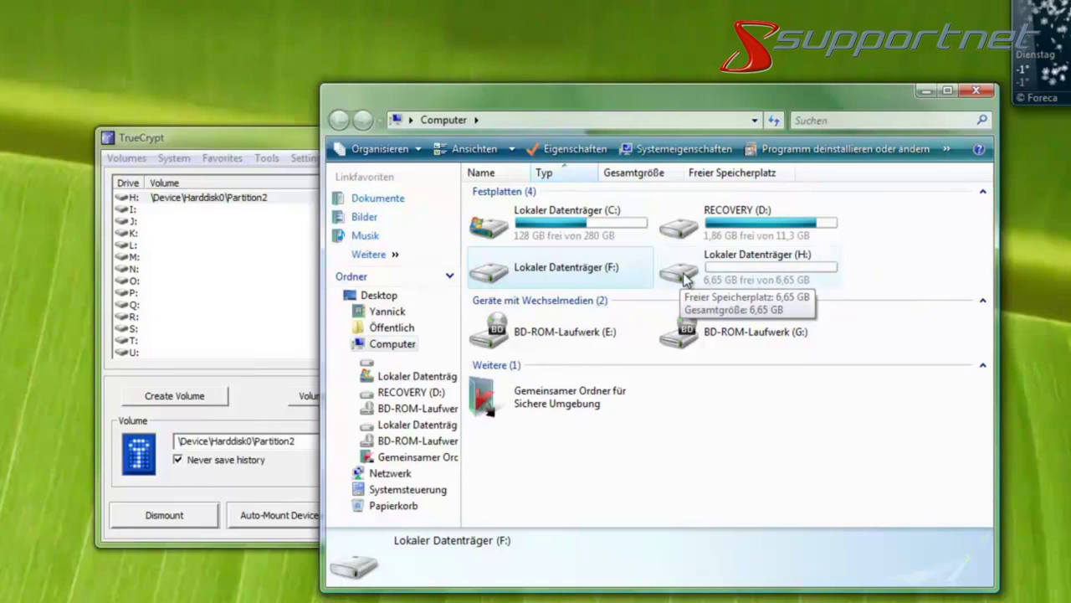
{"action": "double_click", "coordinate": [717, 285]}
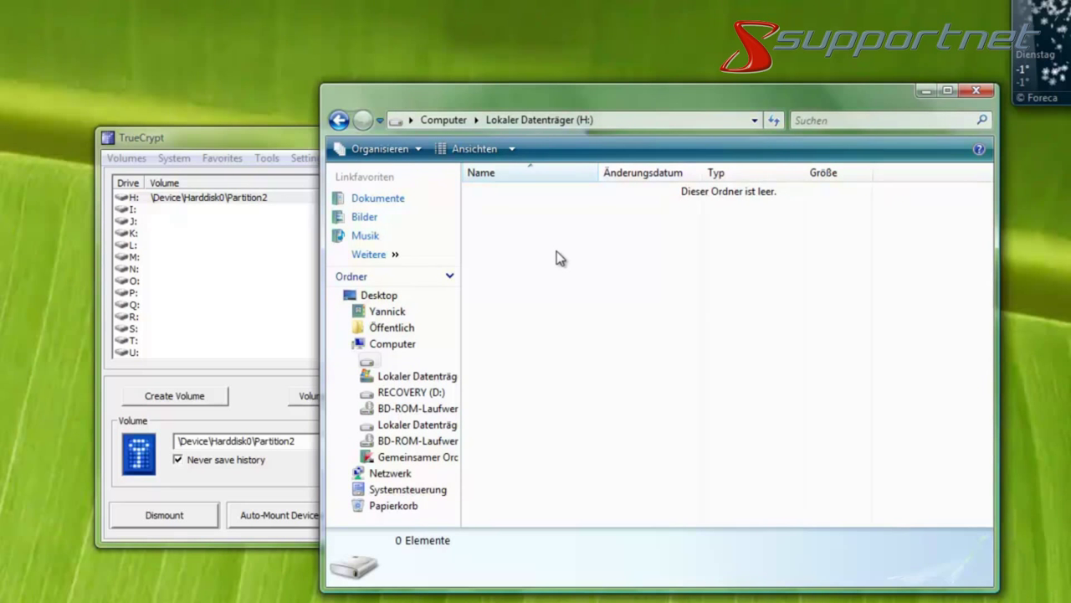
Go up to Computer, where H: shows as a 6,65 GB drive, and place TrueCrypt over Explorer.
{"action": "left_click_drag", "start_coordinate": [610, 106], "coordinate": [791, 113]}
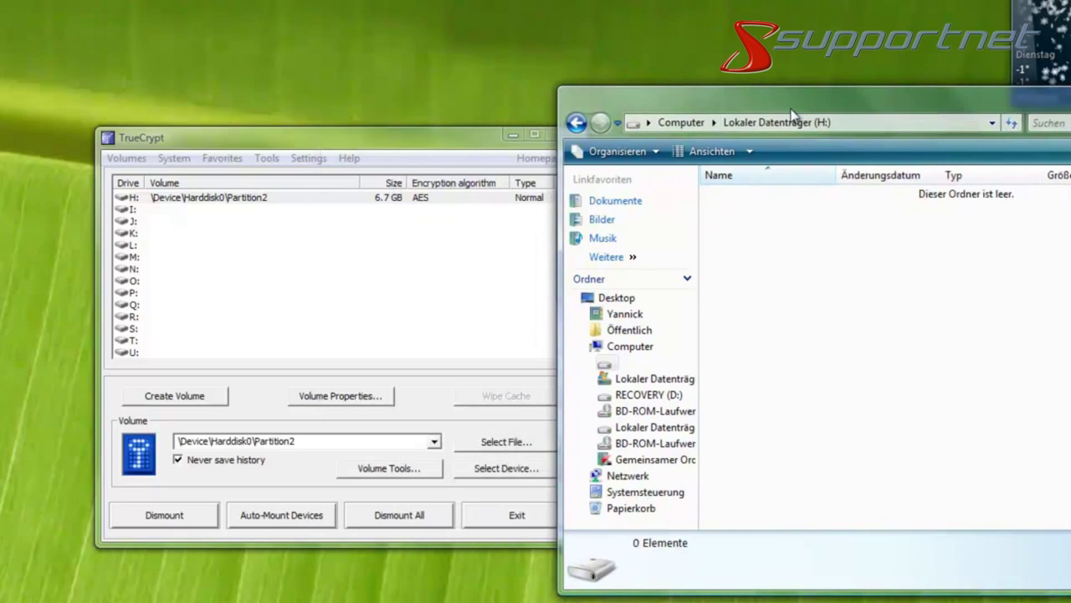
{"action": "left_click", "coordinate": [676, 123]}
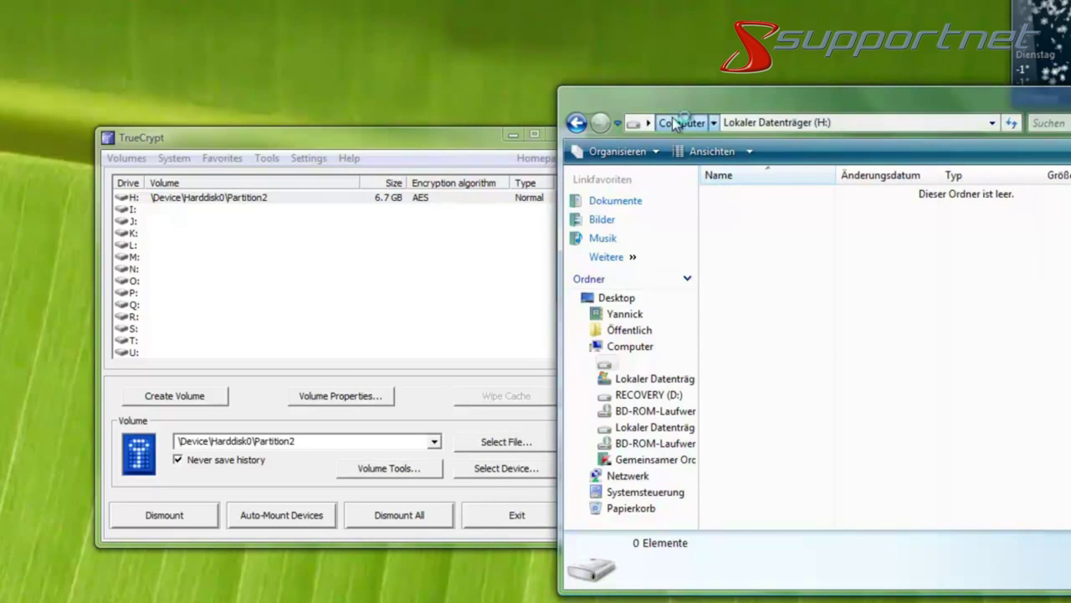
{"action": "left_click", "coordinate": [439, 132]}
{"action": "left_click_drag", "start_coordinate": [444, 149], "coordinate": [536, 190]}
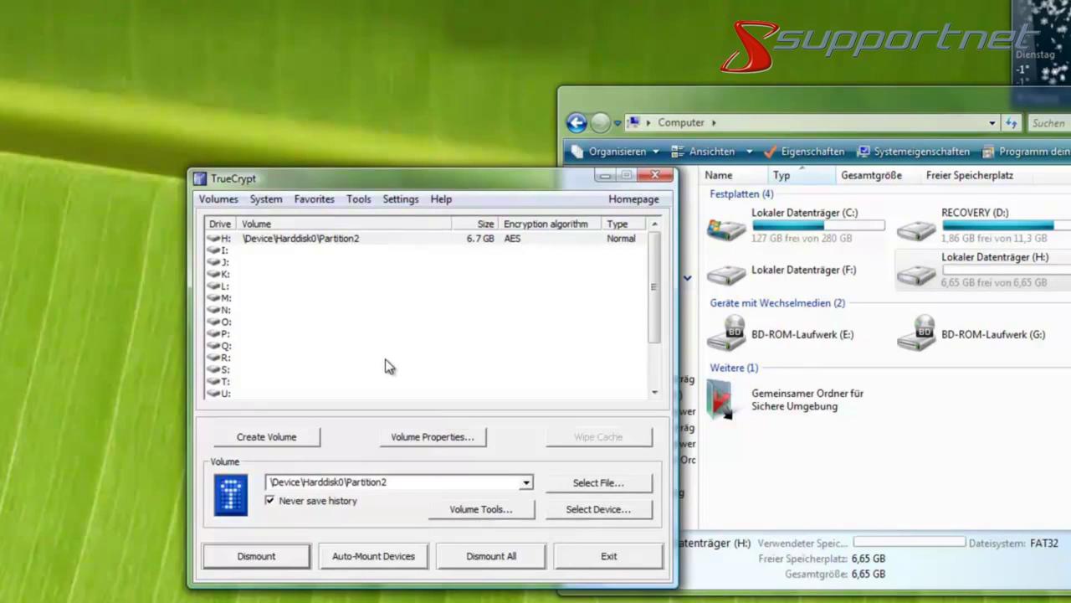
Dismount the H: volume, then try opening encrypted drive F: and decline formatting it.
{"action": "left_click", "coordinate": [259, 558]}
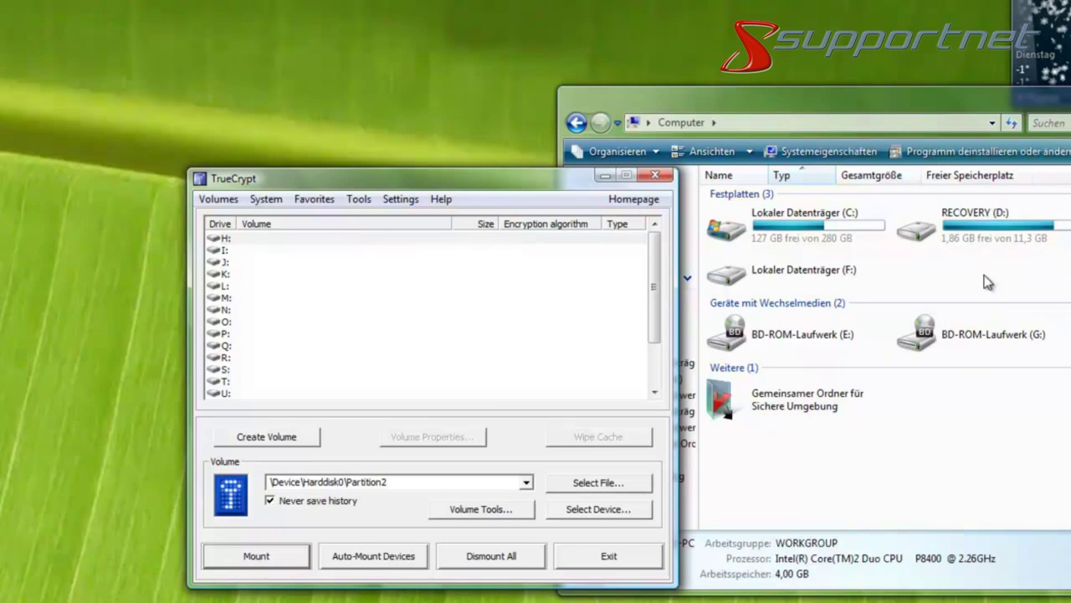
{"action": "left_click", "coordinate": [776, 104]}
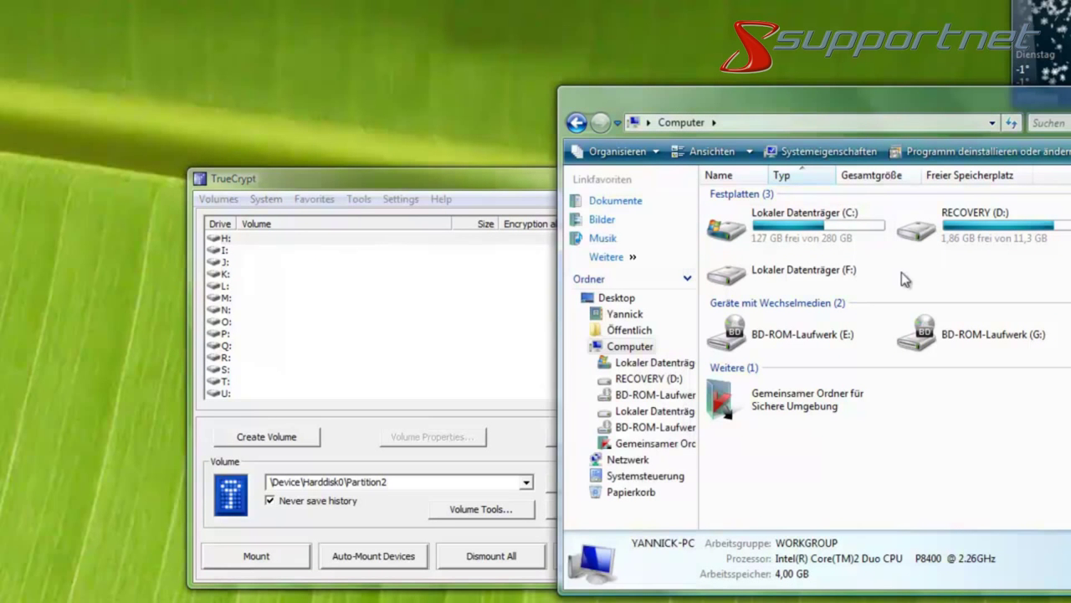
{"action": "double_click", "coordinate": [839, 276]}
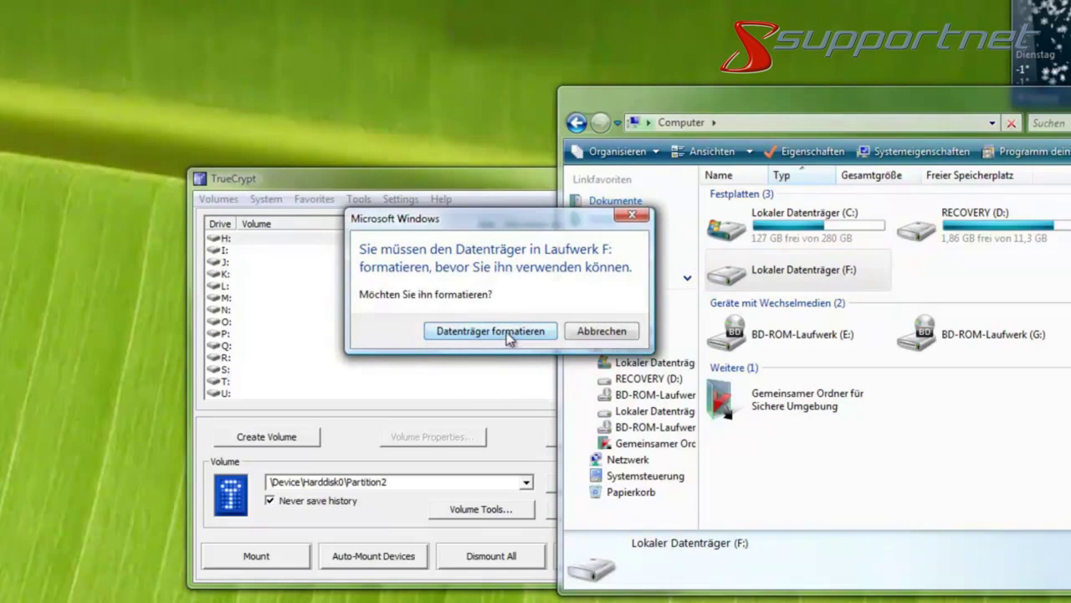
{"action": "key", "text": "Escape"}
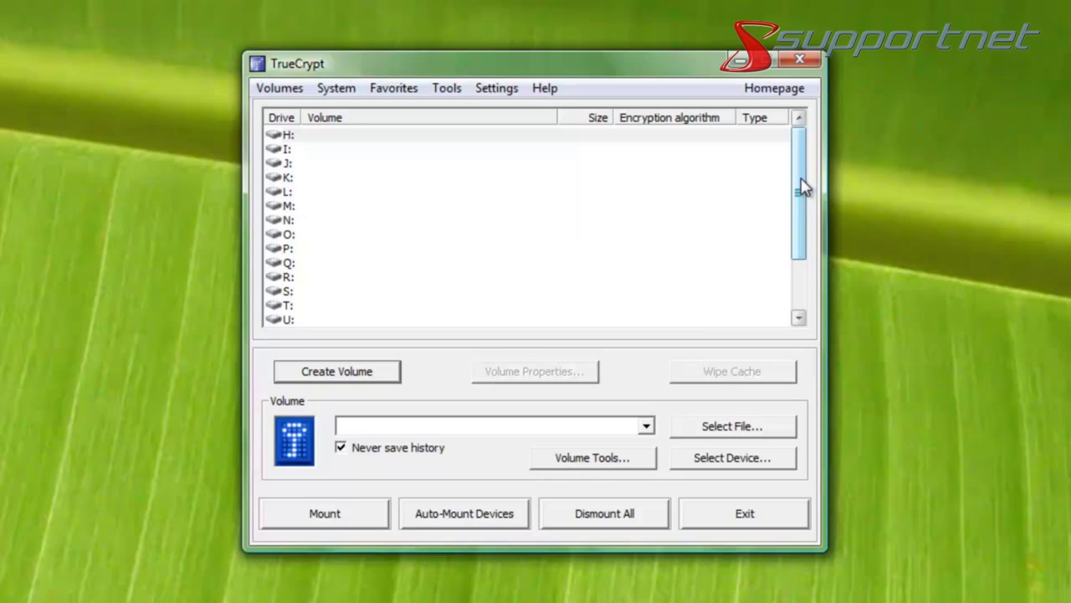
Launch the Volume Creation Wizard with Create Volume.
{"action": "left_click", "coordinate": [363, 378]}
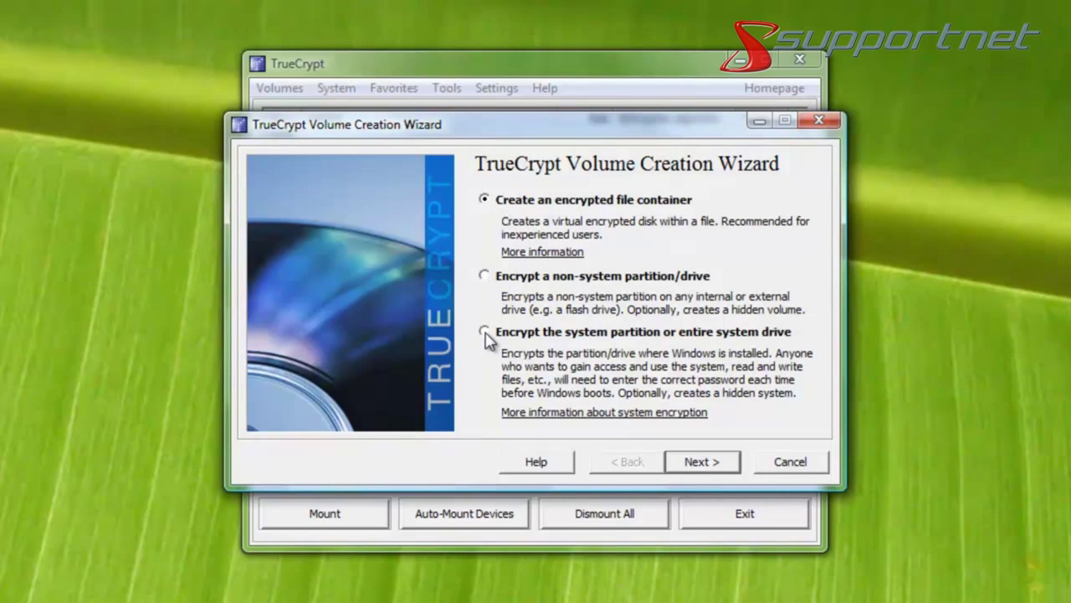
Choose 'Encrypt the system partition or entire system drive' with Normal system encryption type.
{"action": "left_click", "coordinate": [486, 333]}
{"action": "left_click", "coordinate": [730, 465]}
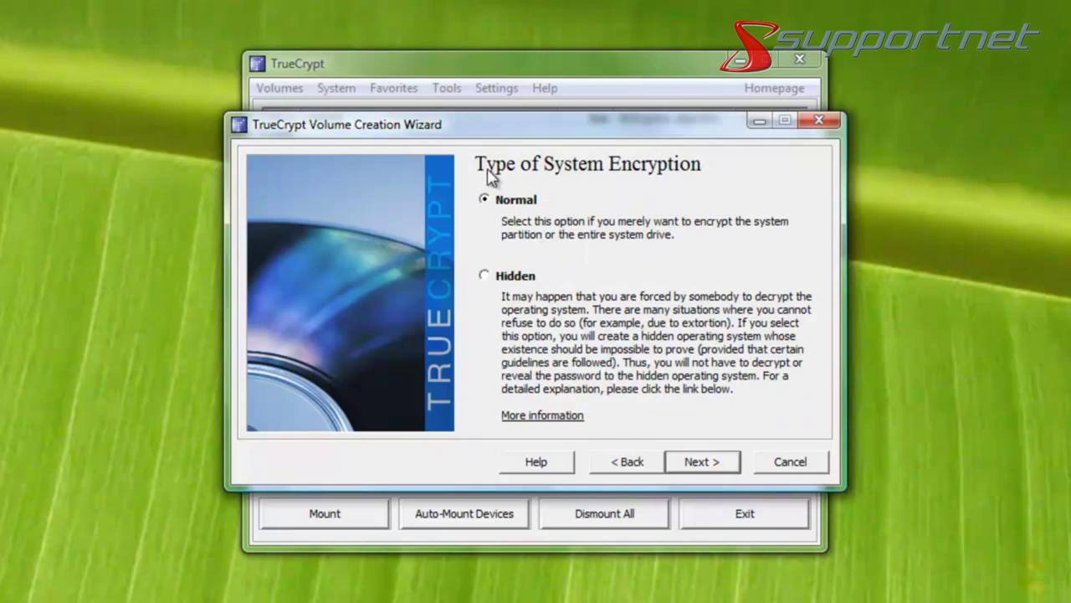
{"action": "left_click", "coordinate": [697, 461]}
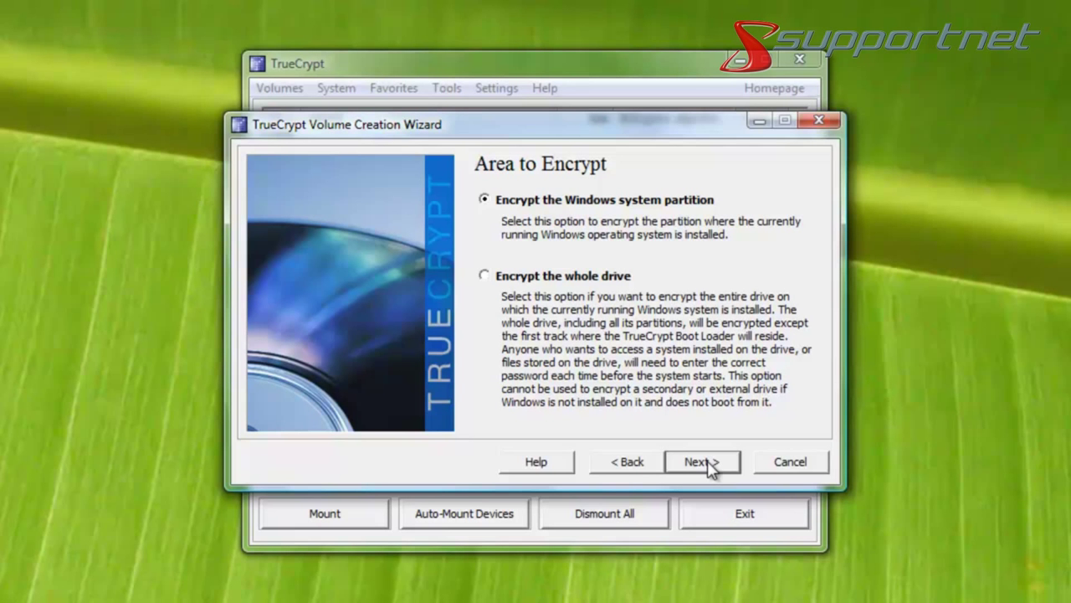
Encrypt only the Windows system partition and mark the computer as Single-boot.
{"action": "left_click", "coordinate": [703, 463]}
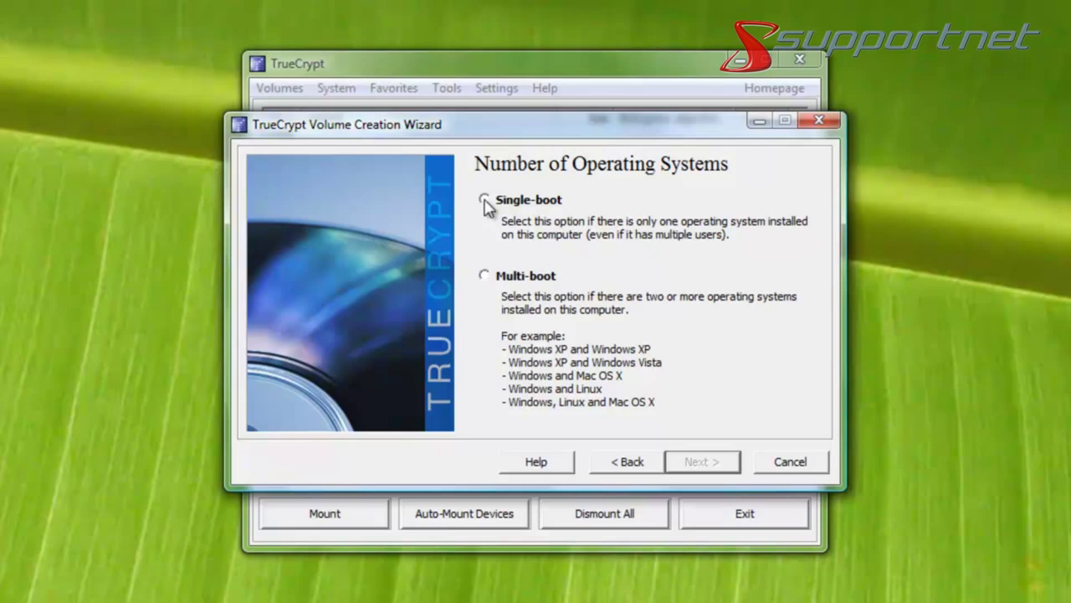
{"action": "left_click", "coordinate": [484, 201]}
{"action": "left_click", "coordinate": [705, 470]}
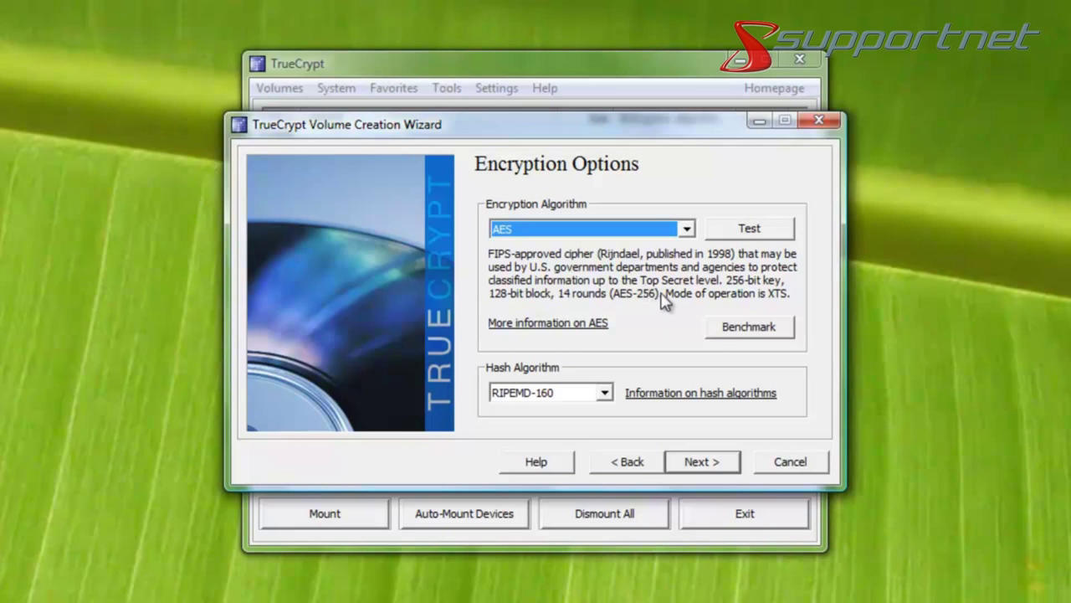
Keep AES as the encryption algorithm with RIPEMD-160 hashing and continue to the password page.
{"action": "left_click", "coordinate": [686, 229]}
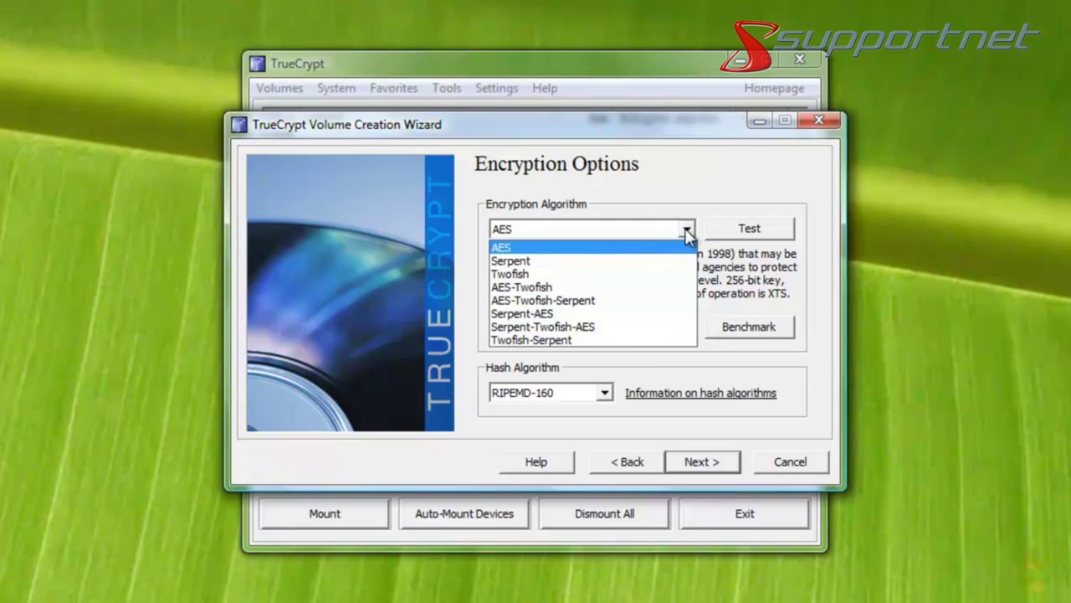
{"action": "left_click", "coordinate": [686, 233]}
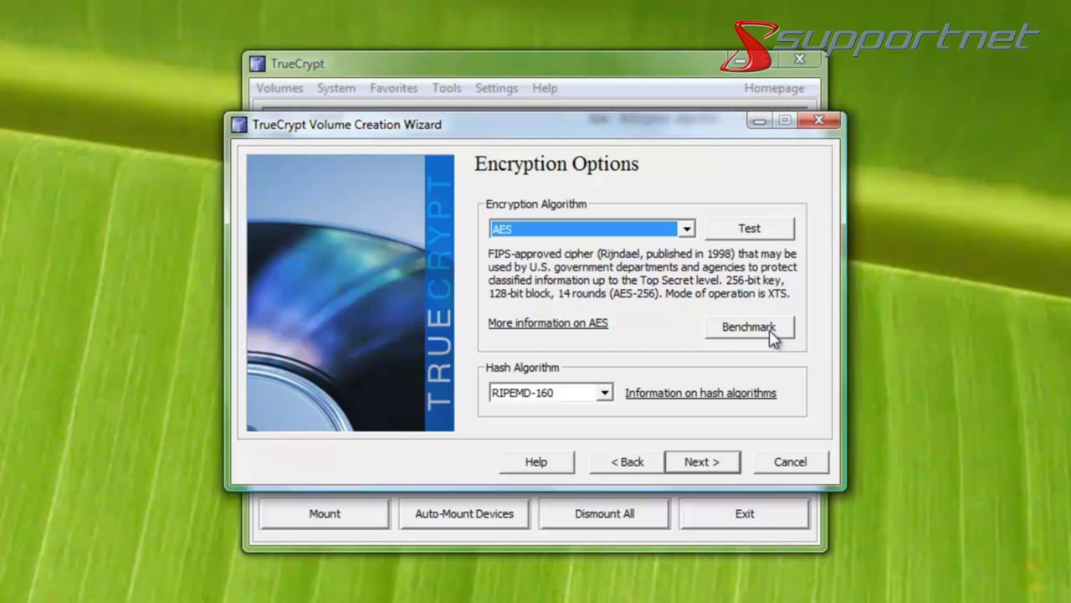
{"action": "left_click", "coordinate": [699, 463]}
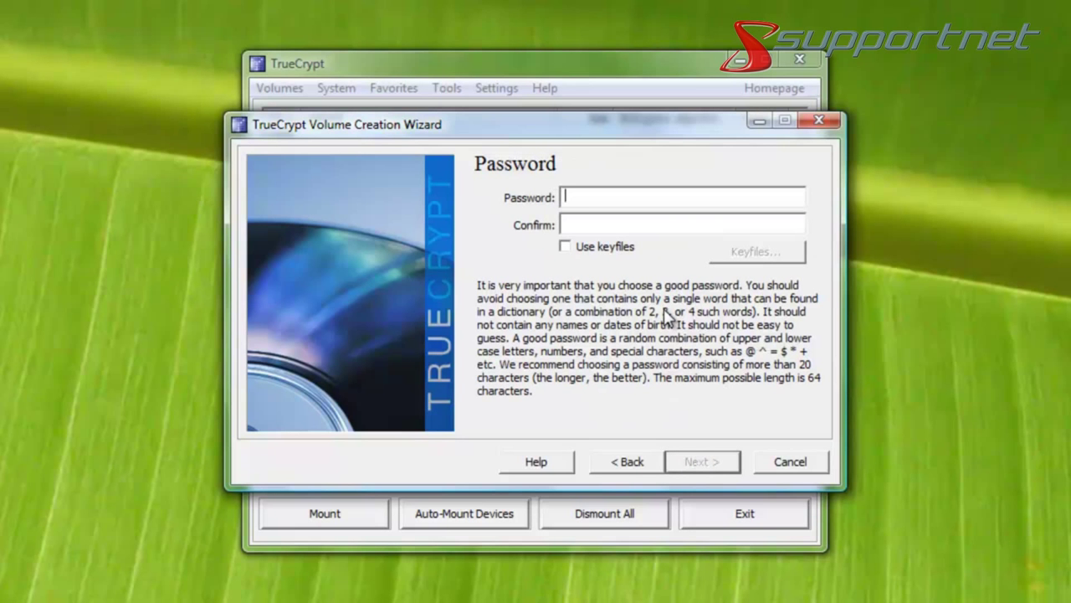
Enter and confirm a four-character password, accepting the short-password warning with Ja.
{"action": "type", "text": "test"}
{"action": "key", "text": "Tab"}
{"action": "type", "text": "test"}
{"action": "left_click", "coordinate": [693, 465]}
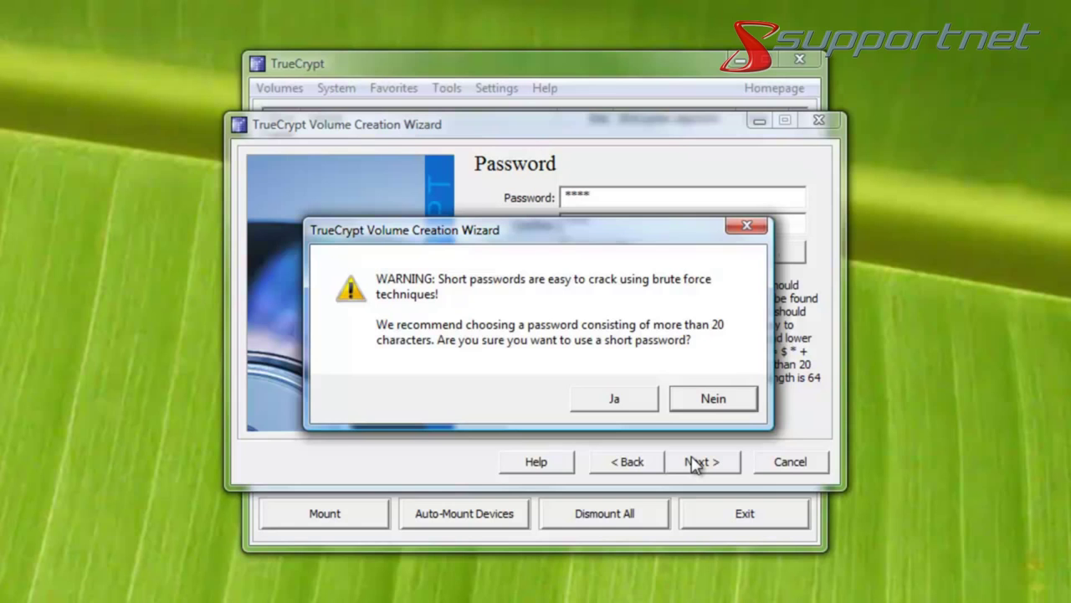
{"action": "left_click", "coordinate": [617, 401]}
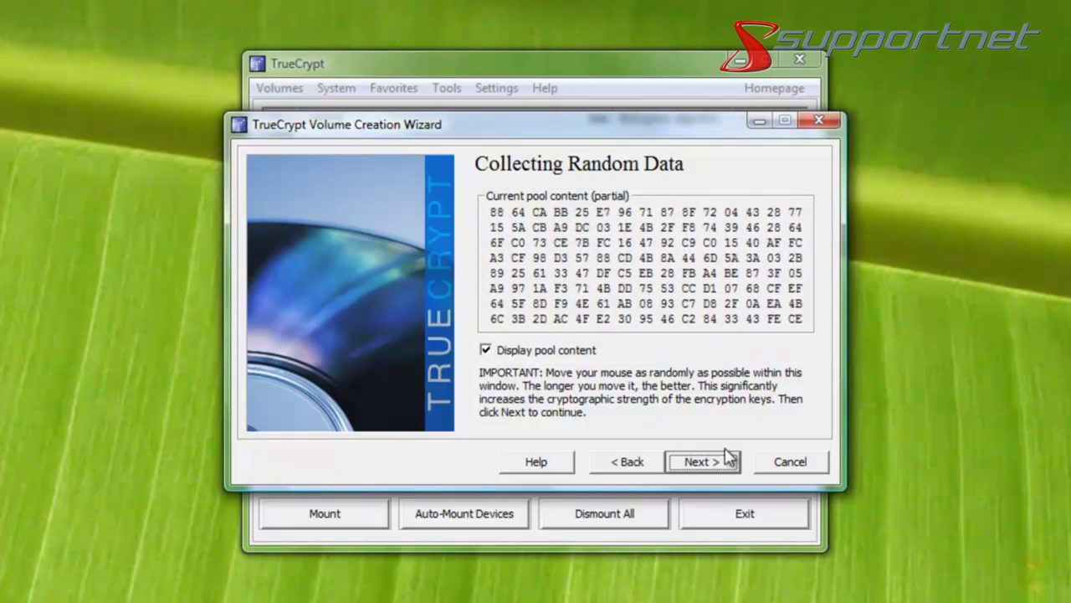
Generate the header and master keys from the random pool and continue to the Rescue Disk page.
{"action": "left_click", "coordinate": [697, 461]}
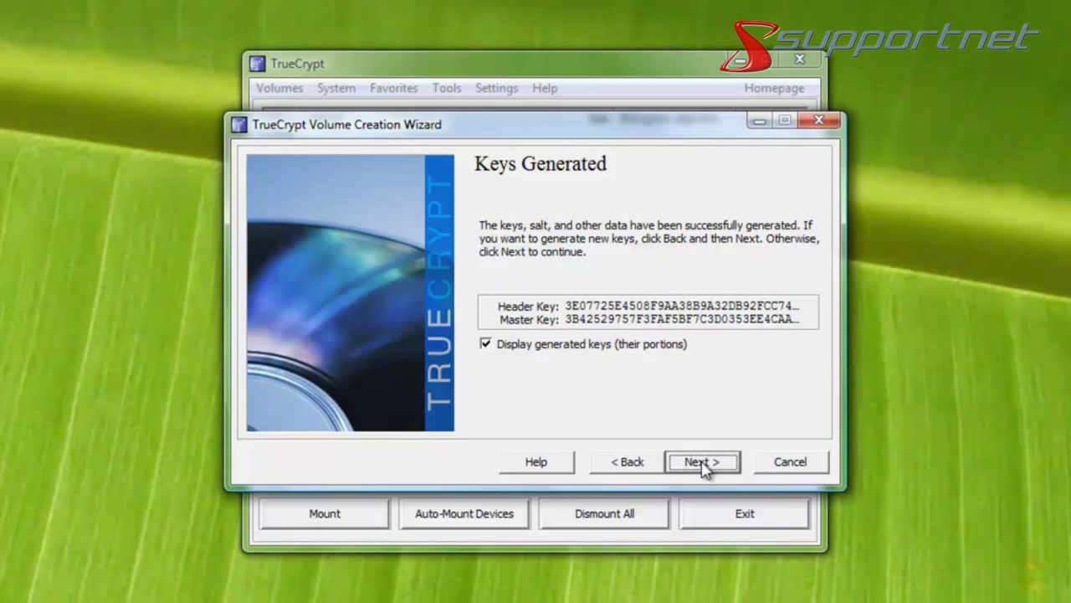
{"action": "left_click", "coordinate": [703, 465]}
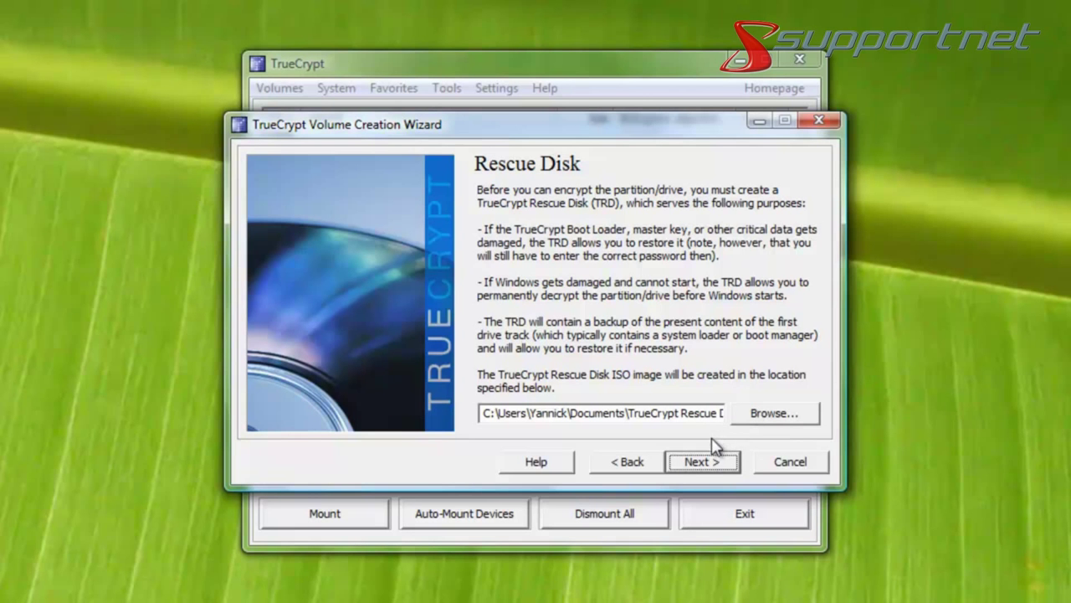
Create TrueCrypt Rescue Disk.iso at the default Documents path.
{"action": "left_click", "coordinate": [703, 462]}
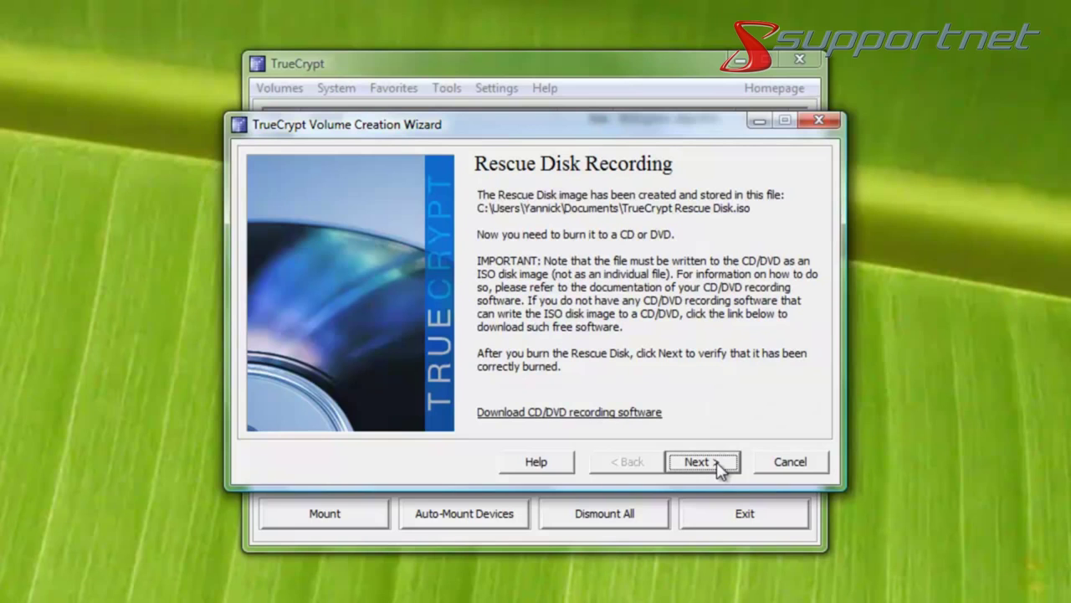